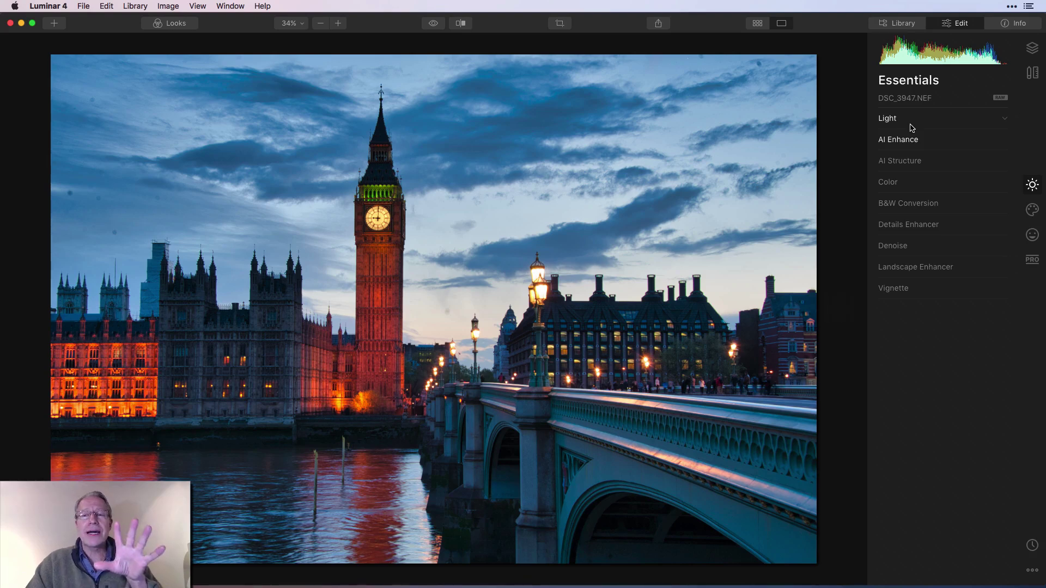
Expand and collapse AI Enhance, then compare the edit with the unedited original and switch back
{"action": "left_click", "coordinate": [914, 145]}
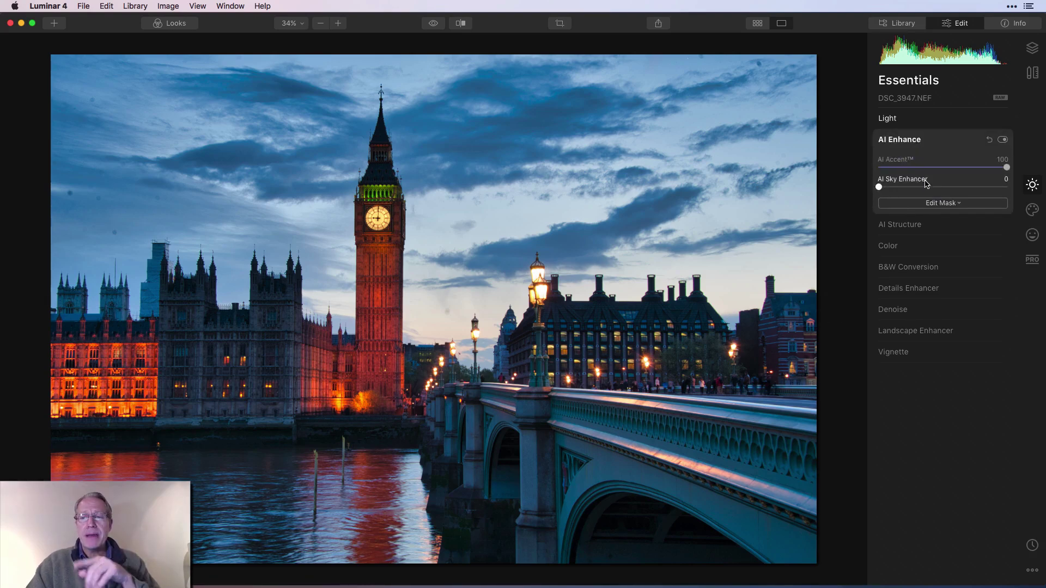
{"action": "left_click", "coordinate": [935, 141]}
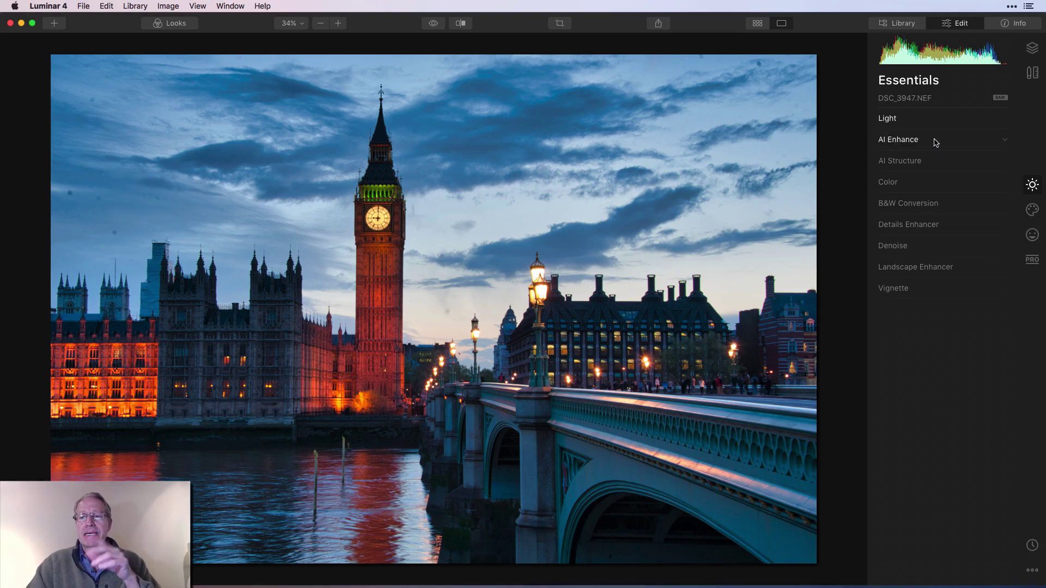
{"action": "left_click", "coordinate": [433, 24]}
{"action": "left_click", "coordinate": [433, 24]}
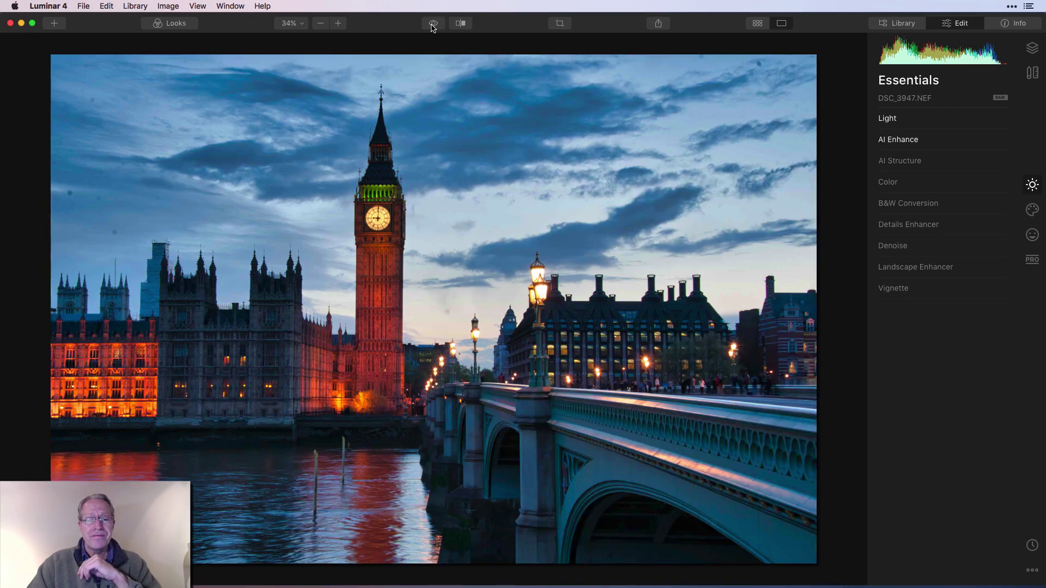
Add a new adjustment layer from the photo's Layers list
{"action": "left_click", "coordinate": [1035, 51]}
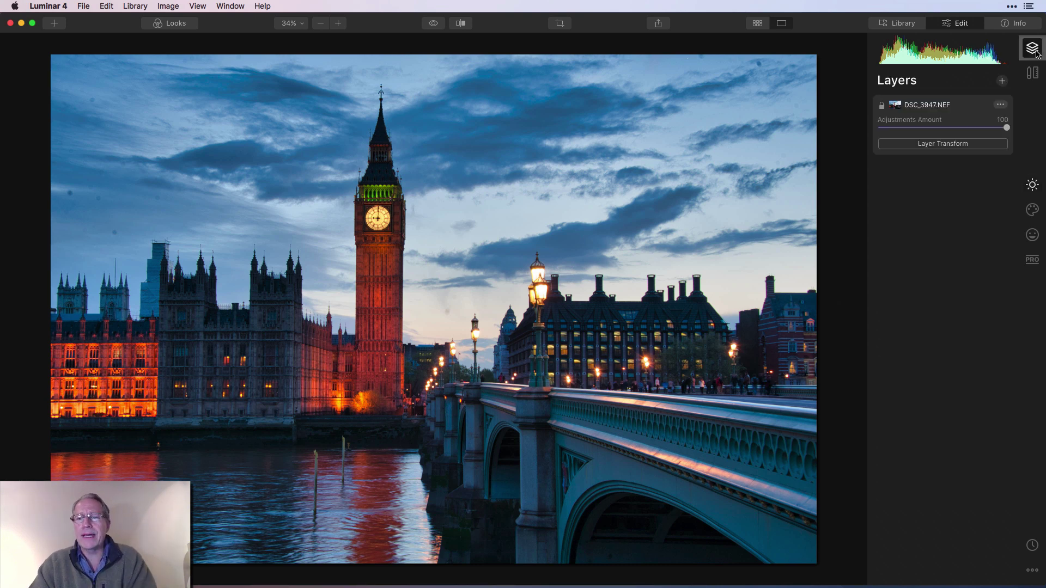
{"action": "left_click", "coordinate": [1002, 81]}
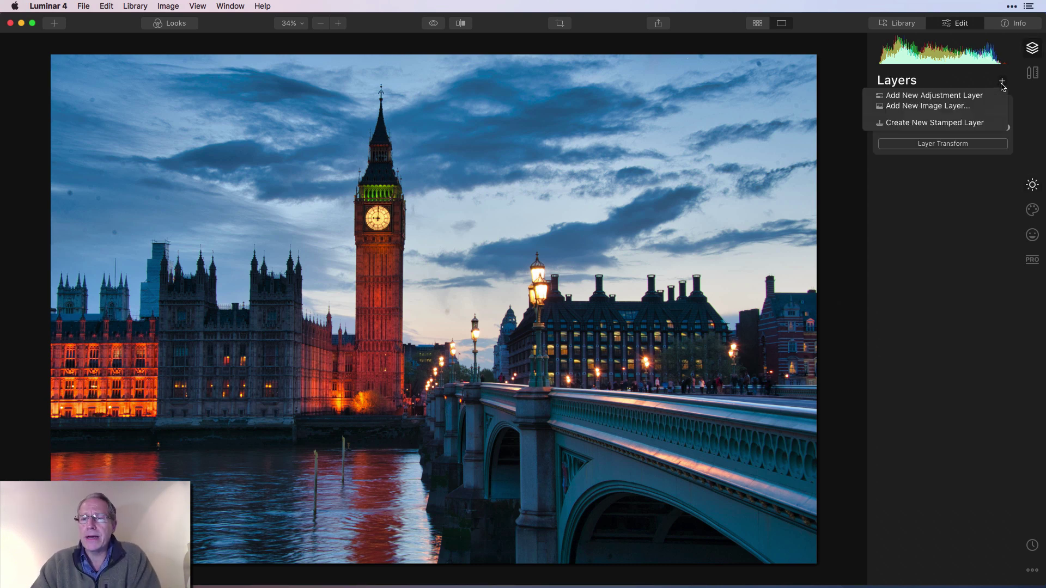
{"action": "left_click", "coordinate": [962, 101]}
Apply B&W Conversion's Convert to B&W on the new adjustment layer
{"action": "left_click", "coordinate": [1034, 186]}
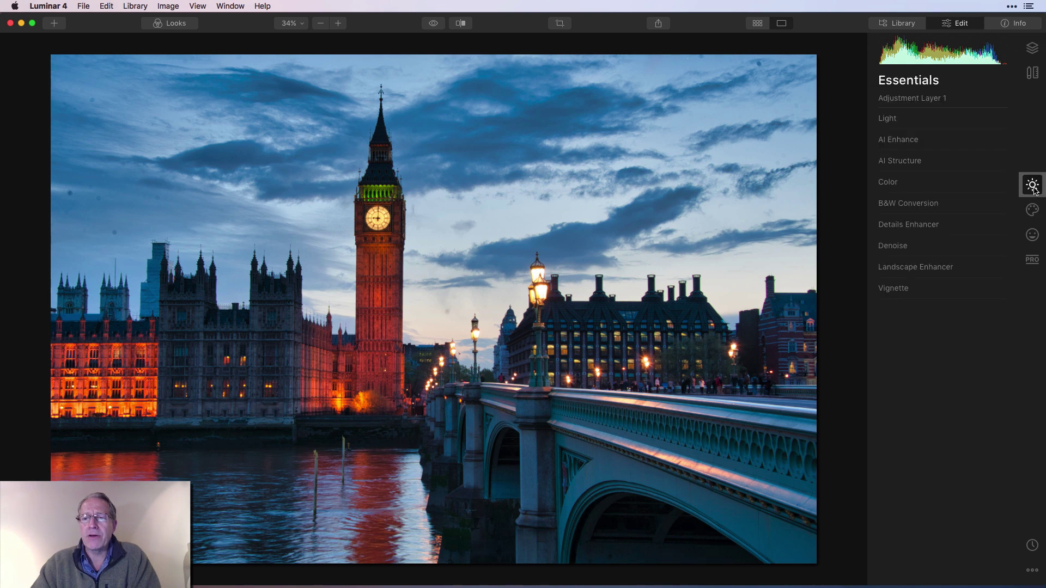
{"action": "left_click", "coordinate": [937, 205]}
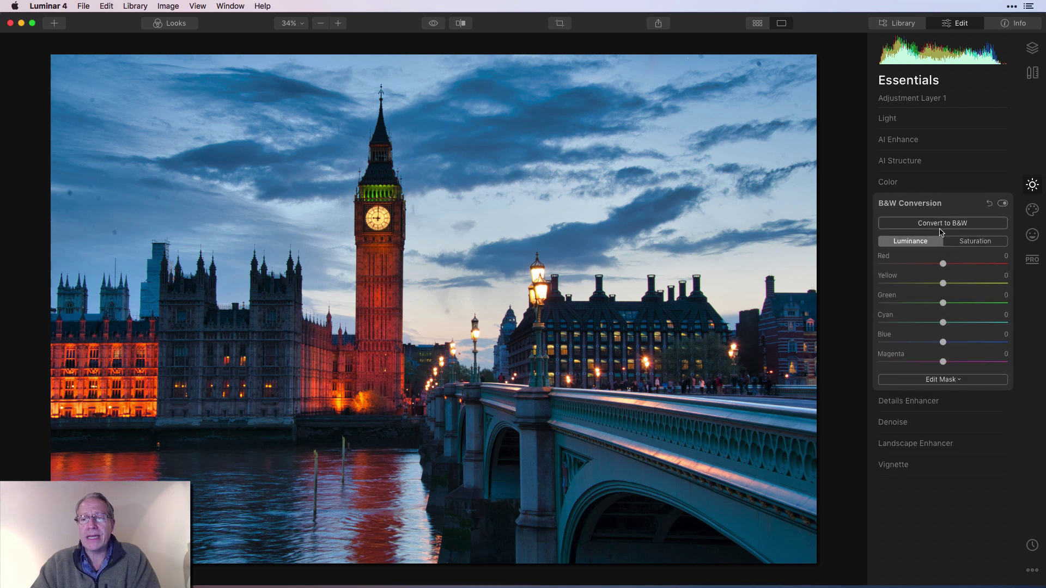
{"action": "left_click", "coordinate": [941, 227]}
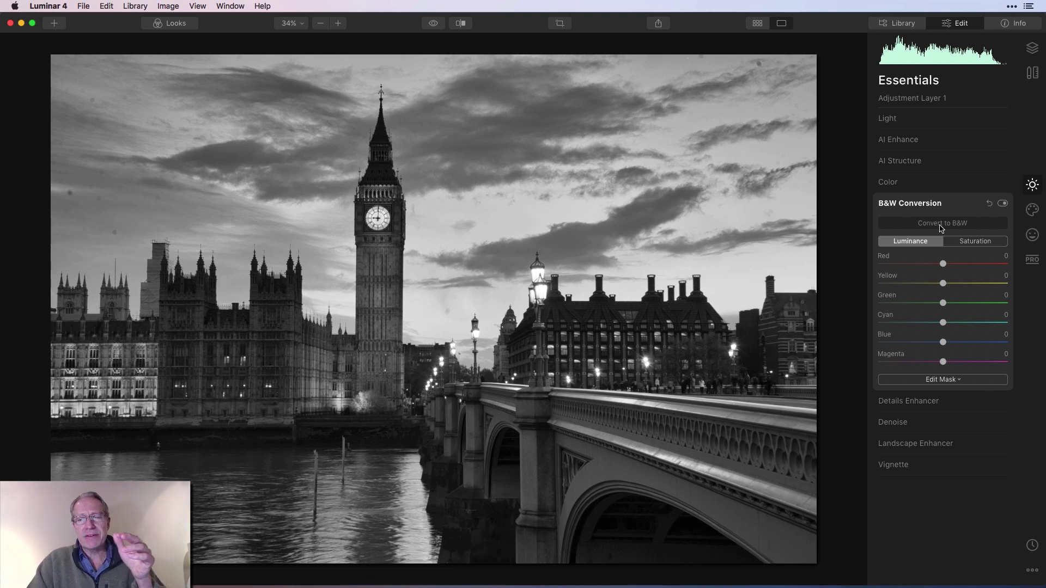
Compare with the original, then raise Yellow and Red saturation to about 131 in B&W Conversion
{"action": "left_click", "coordinate": [968, 244]}
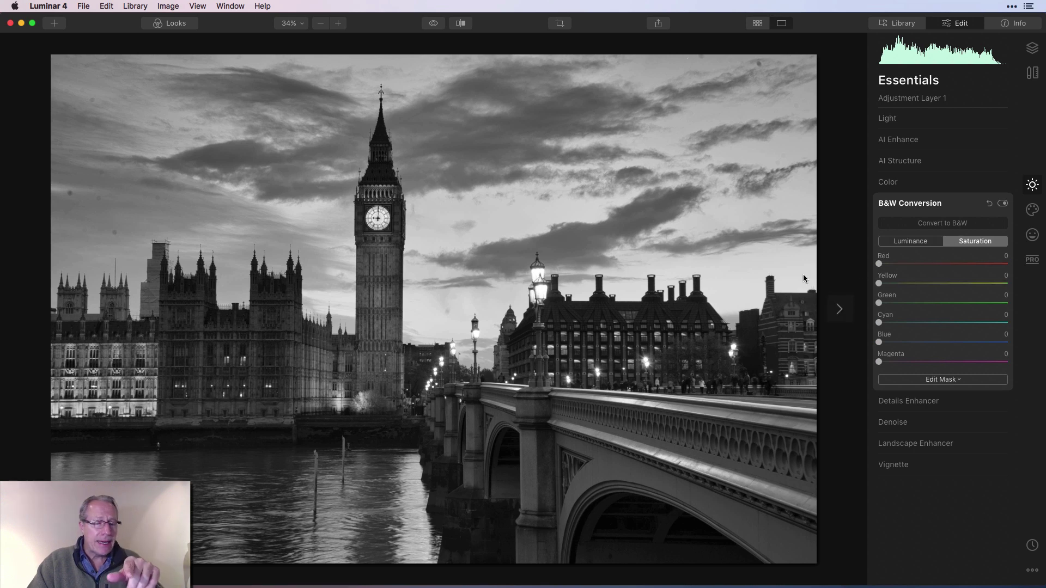
{"action": "left_click", "coordinate": [434, 25]}
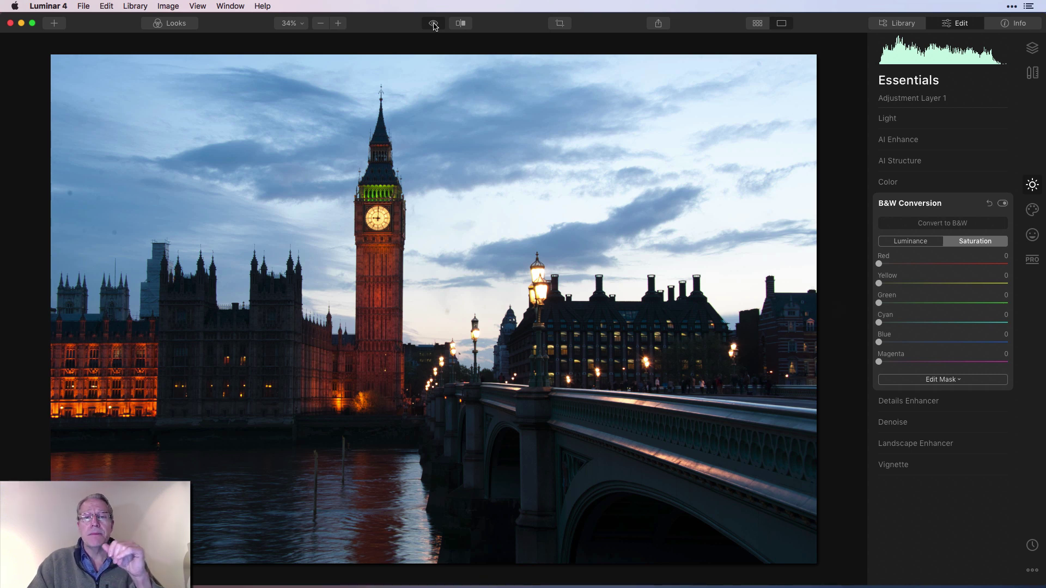
{"action": "left_click", "coordinate": [434, 26]}
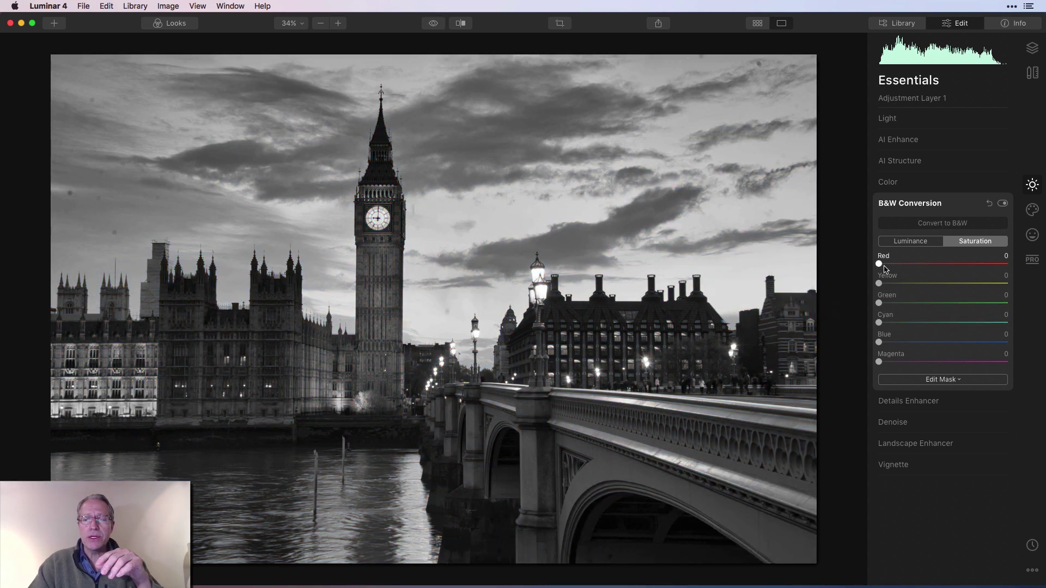
{"action": "left_click_drag", "start_coordinate": [878, 284], "coordinate": [966, 281]}
{"action": "left_click_drag", "start_coordinate": [879, 263], "coordinate": [963, 264]}
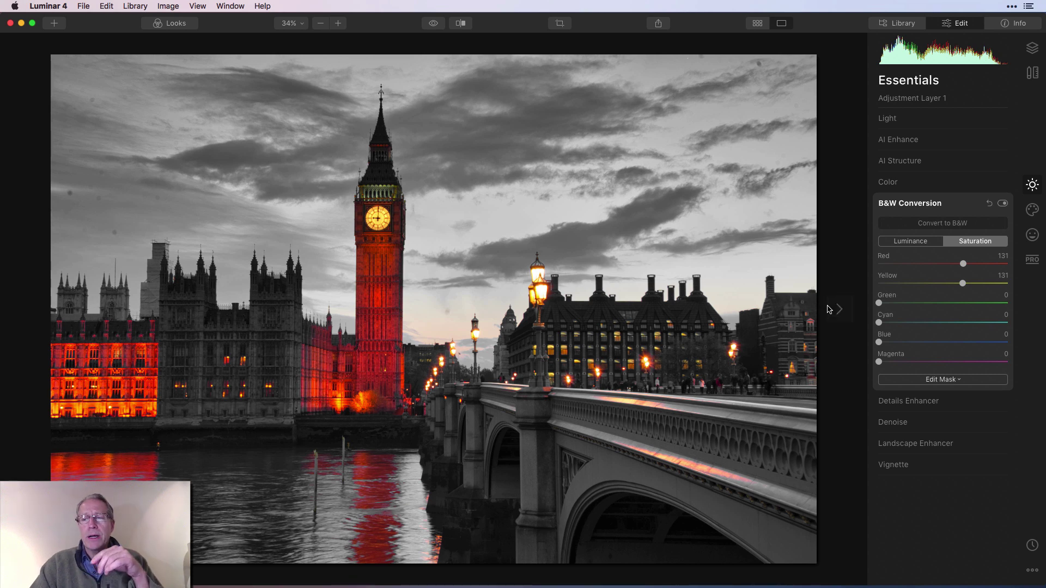
Brush-erase the B&W mask over the left Parliament building and the upper-left sky
{"action": "left_click", "coordinate": [930, 379]}
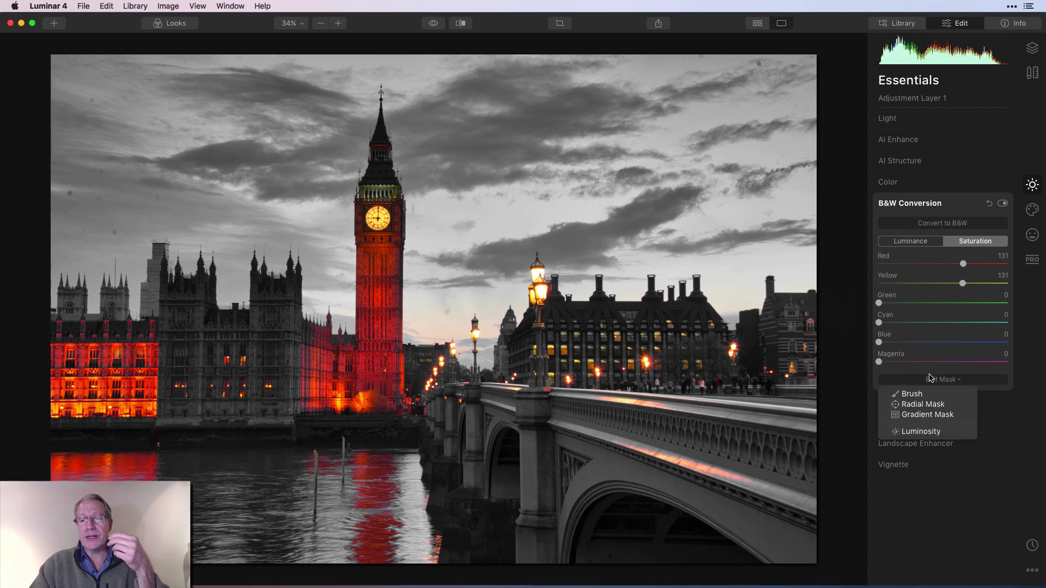
{"action": "left_click", "coordinate": [930, 379]}
{"action": "left_click", "coordinate": [930, 380]}
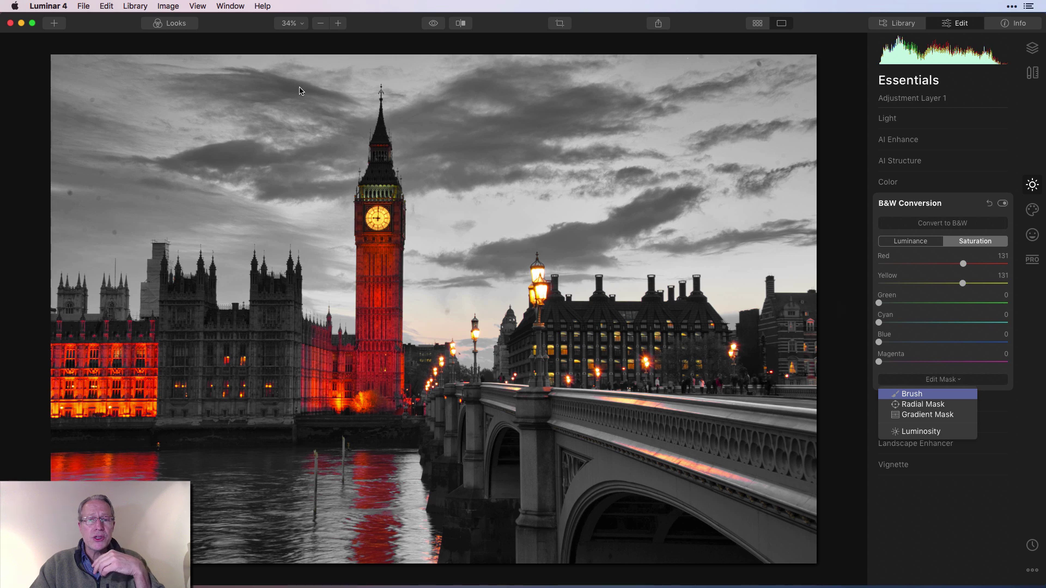
{"action": "key", "text": "Return"}
{"action": "left_click", "coordinate": [191, 40]}
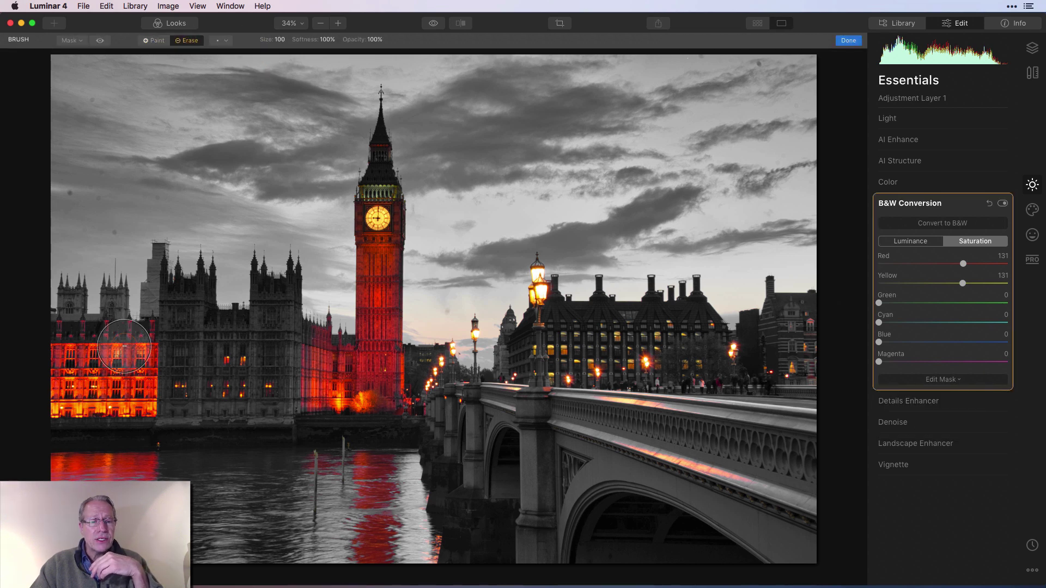
{"action": "mouse_move", "coordinate": [124, 346]}
{"action": "left_mouse_down"}
{"action": "mouse_move", "coordinate": [204, 354]}
{"action": "mouse_move", "coordinate": [77, 354]}
{"action": "mouse_move", "coordinate": [145, 362]}
{"action": "mouse_move", "coordinate": [86, 362]}
{"action": "mouse_move", "coordinate": [139, 397]}
{"action": "mouse_move", "coordinate": [66, 406]}
{"action": "mouse_move", "coordinate": [91, 403]}
{"action": "left_mouse_up"}
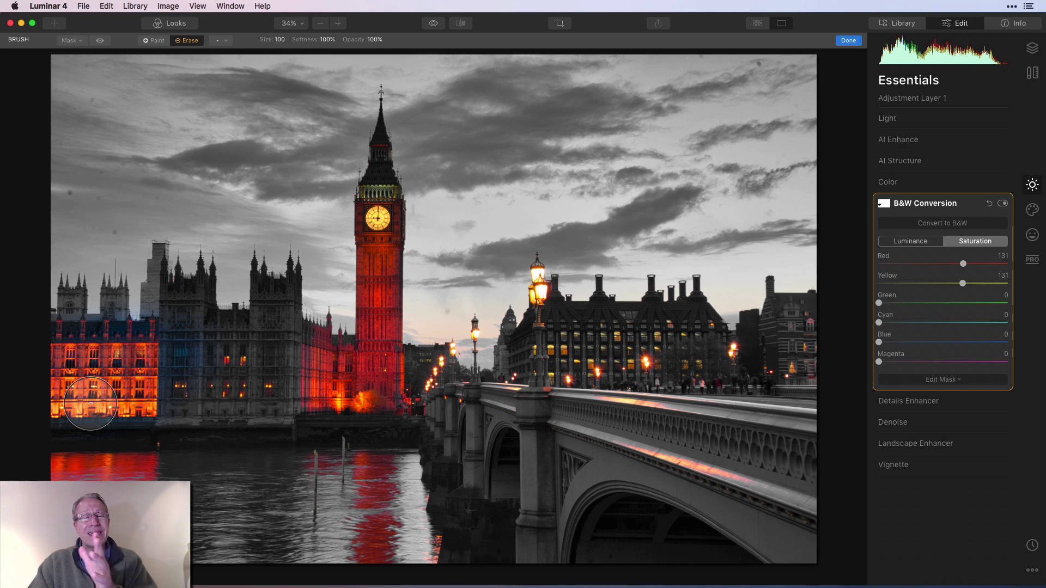
{"action": "mouse_move", "coordinate": [77, 222]}
{"action": "left_mouse_down"}
{"action": "mouse_move", "coordinate": [235, 214]}
{"action": "mouse_move", "coordinate": [87, 167]}
{"action": "mouse_move", "coordinate": [215, 152]}
{"action": "mouse_move", "coordinate": [87, 139]}
{"action": "mouse_move", "coordinate": [192, 209]}
{"action": "mouse_move", "coordinate": [123, 274]}
{"action": "mouse_move", "coordinate": [290, 289]}
{"action": "mouse_move", "coordinate": [136, 302]}
{"action": "mouse_move", "coordinate": [290, 307]}
{"action": "mouse_move", "coordinate": [351, 268]}
{"action": "mouse_move", "coordinate": [354, 213]}
{"action": "mouse_move", "coordinate": [371, 220]}
{"action": "mouse_move", "coordinate": [329, 188]}
{"action": "mouse_move", "coordinate": [412, 180]}
{"action": "mouse_move", "coordinate": [343, 269]}
{"action": "left_mouse_up"}
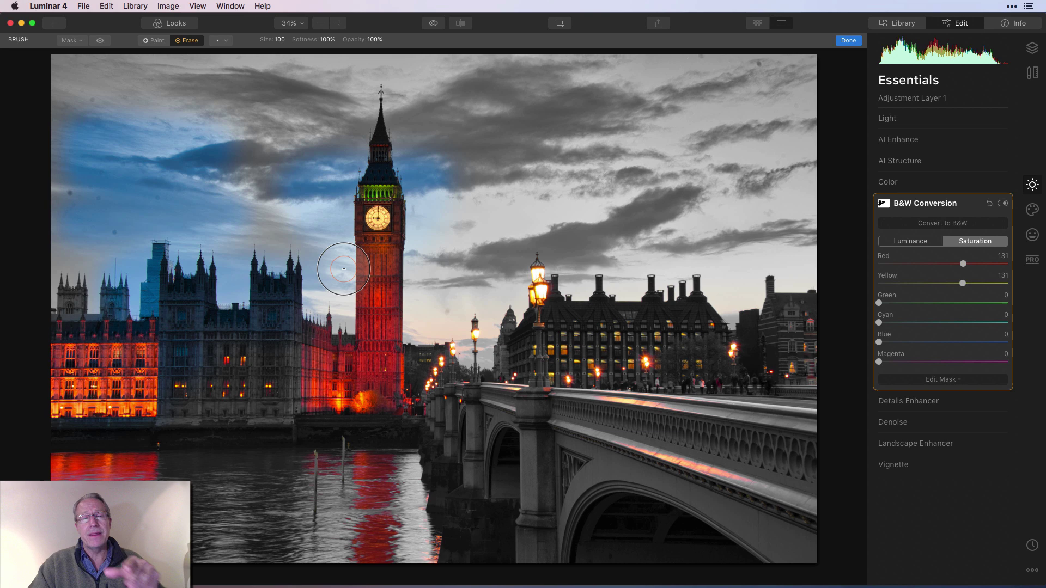
Finish the mask, reset B&W Conversion and convert the layer to black and white again
{"action": "left_click", "coordinate": [848, 41]}
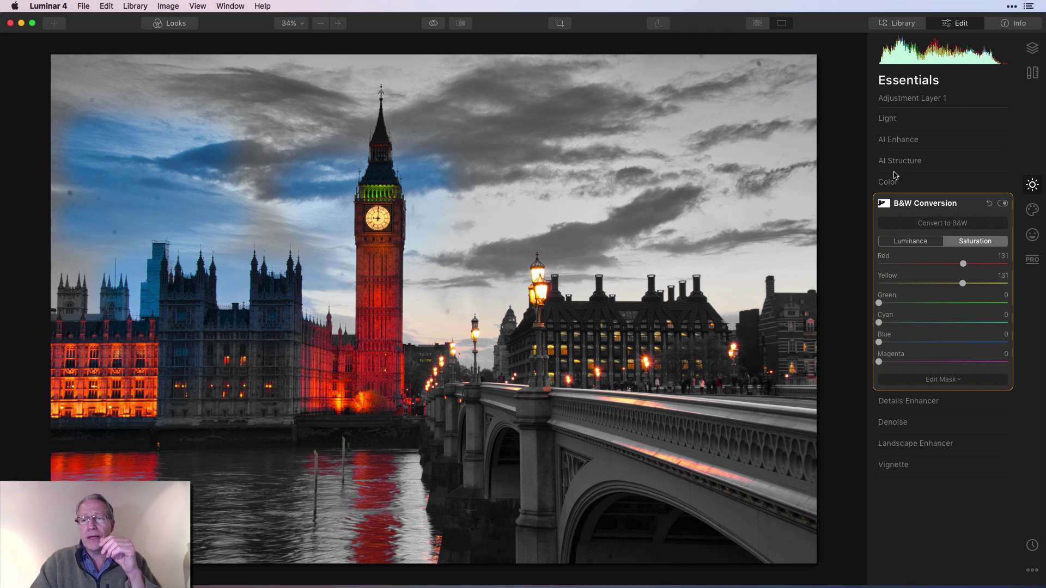
{"action": "left_click", "coordinate": [989, 204]}
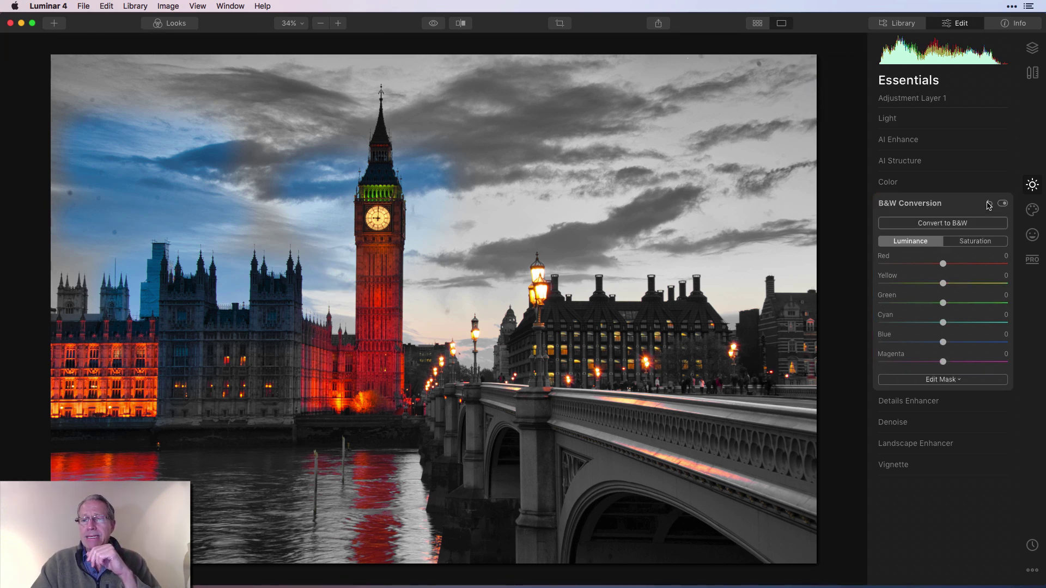
{"action": "left_click", "coordinate": [954, 228]}
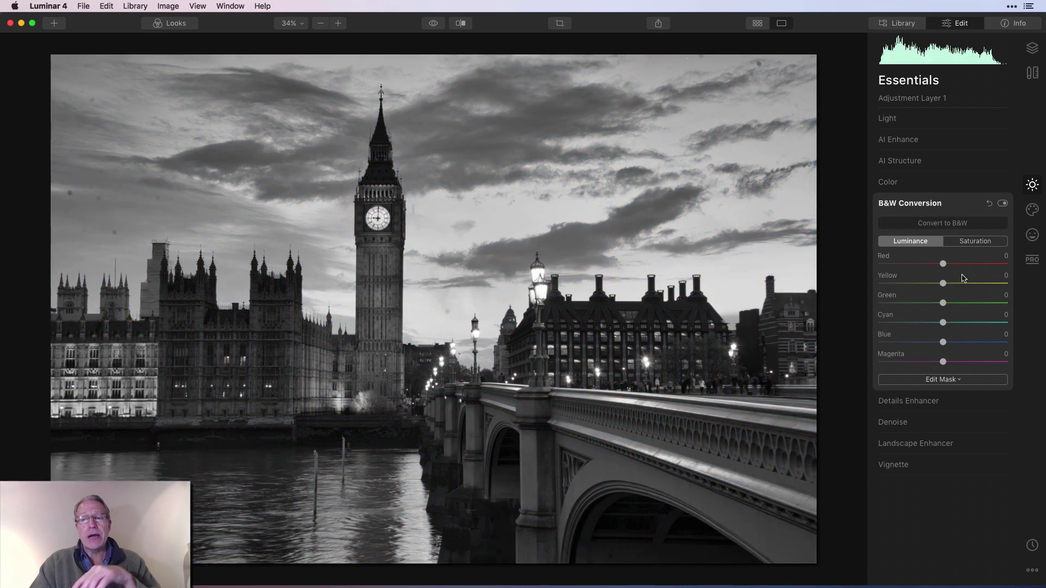
At 100% zoom, erase the brush mask over the clock face at size 52, then switch to Paint
{"action": "left_click", "coordinate": [943, 383]}
{"action": "left_click", "coordinate": [913, 394]}
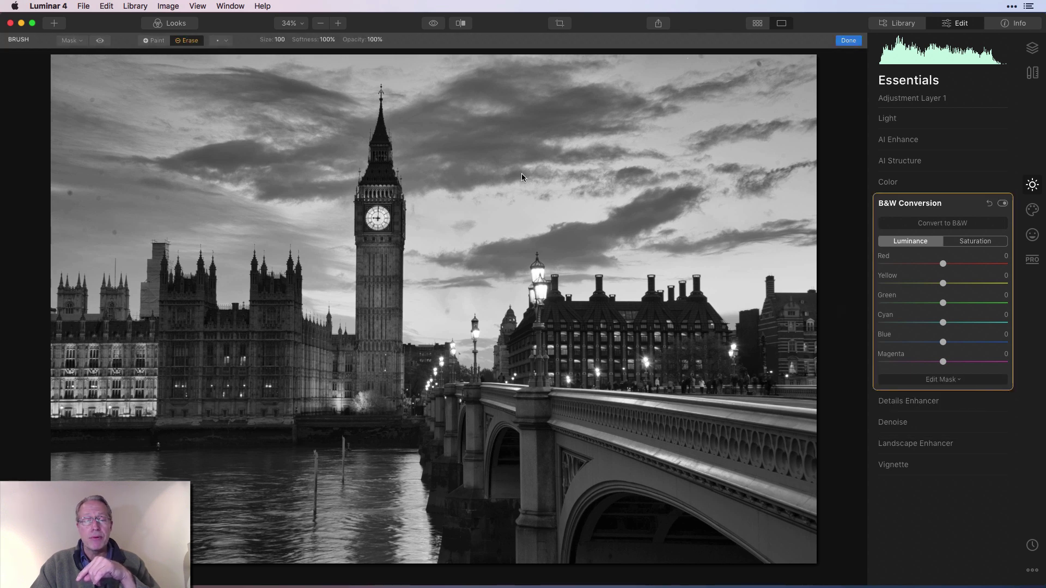
{"action": "left_click", "coordinate": [339, 24]}
{"action": "left_click", "coordinate": [339, 24]}
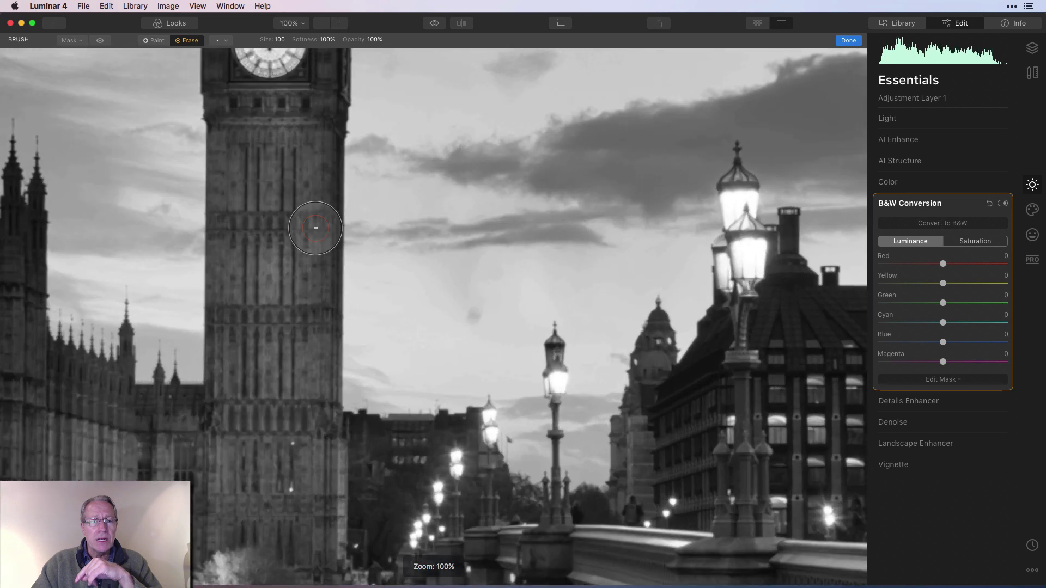
{"action": "key", "text": "bracketleft"}
{"action": "key", "text": "bracketleft"}
{"action": "key", "text": "bracketleft"}
{"action": "key", "text": "bracketleft"}
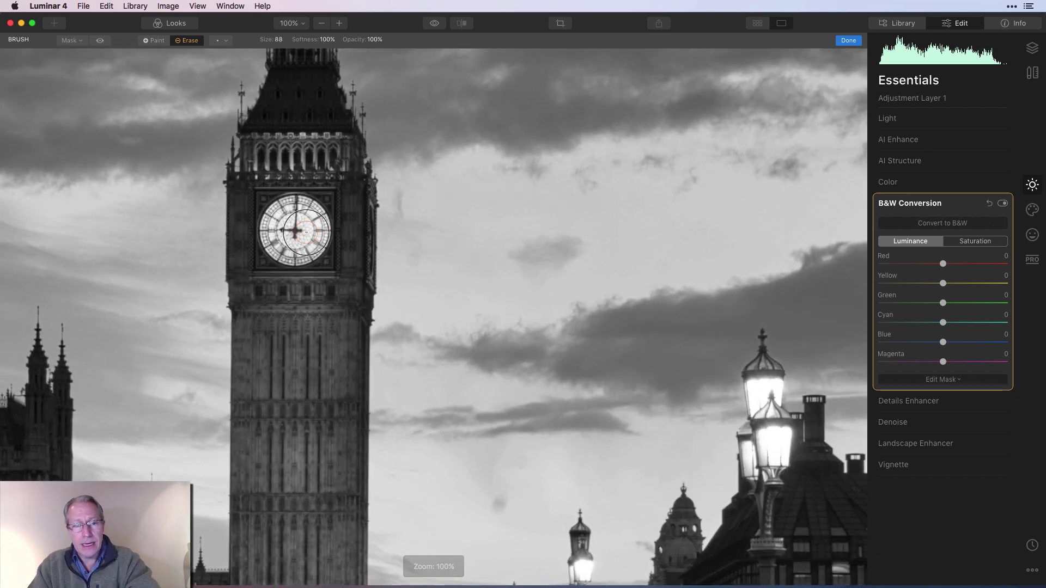
{"action": "key", "text": "bracketleft"}
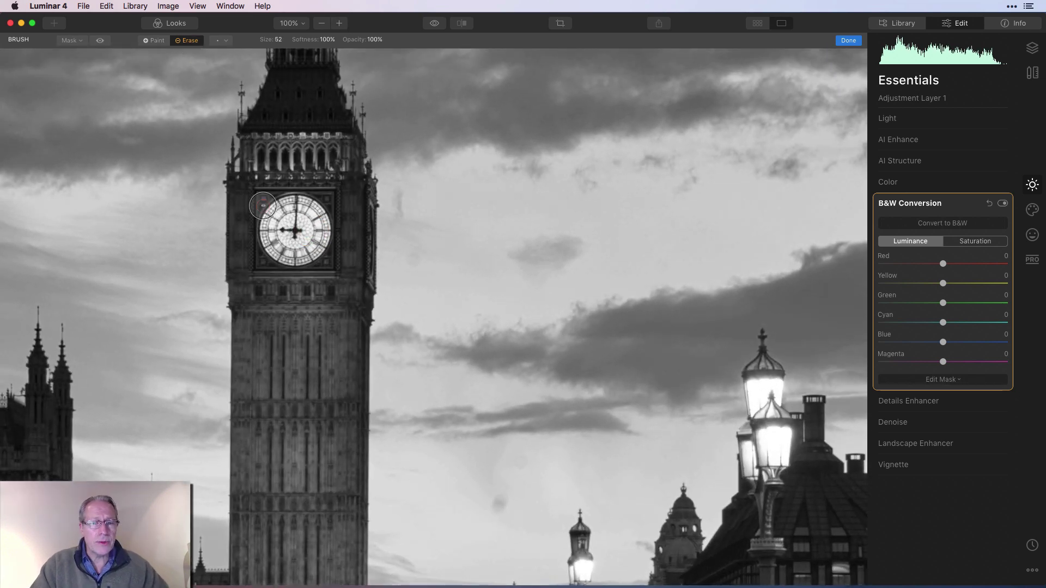
{"action": "mouse_move", "coordinate": [294, 214]}
{"action": "left_mouse_down"}
{"action": "mouse_move", "coordinate": [316, 222]}
{"action": "mouse_move", "coordinate": [305, 249]}
{"action": "mouse_move", "coordinate": [274, 245]}
{"action": "mouse_move", "coordinate": [276, 222]}
{"action": "mouse_move", "coordinate": [288, 210]}
{"action": "mouse_move", "coordinate": [316, 225]}
{"action": "mouse_move", "coordinate": [294, 252]}
{"action": "mouse_move", "coordinate": [276, 233]}
{"action": "mouse_move", "coordinate": [289, 215]}
{"action": "mouse_move", "coordinate": [278, 219]}
{"action": "left_mouse_up"}
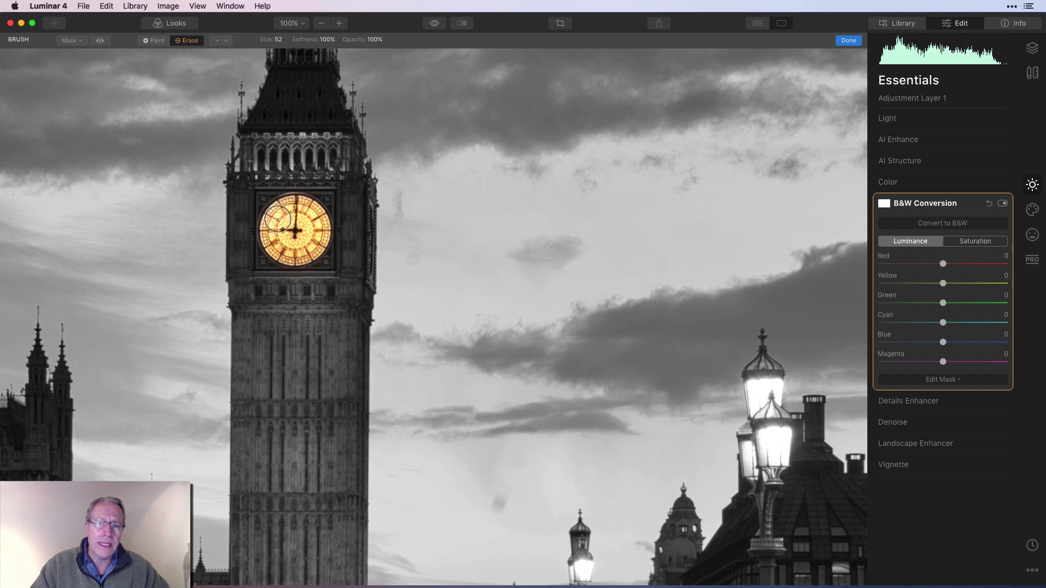
{"action": "left_click", "coordinate": [162, 41]}
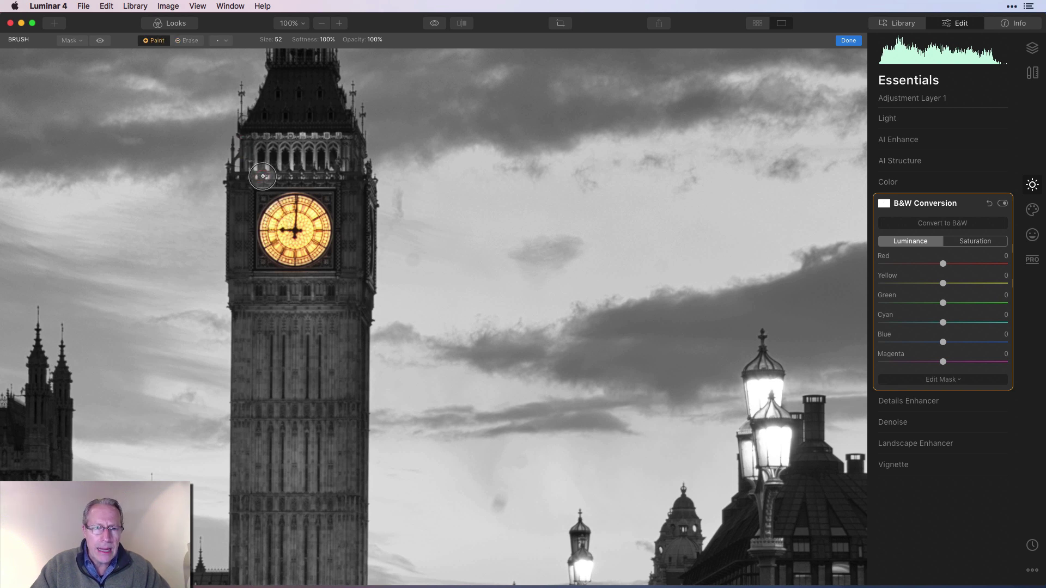
{"action": "mouse_move", "coordinate": [267, 177]}
{"action": "left_mouse_down"}
{"action": "mouse_move", "coordinate": [297, 179]}
{"action": "mouse_move", "coordinate": [287, 178]}
{"action": "left_mouse_up"}
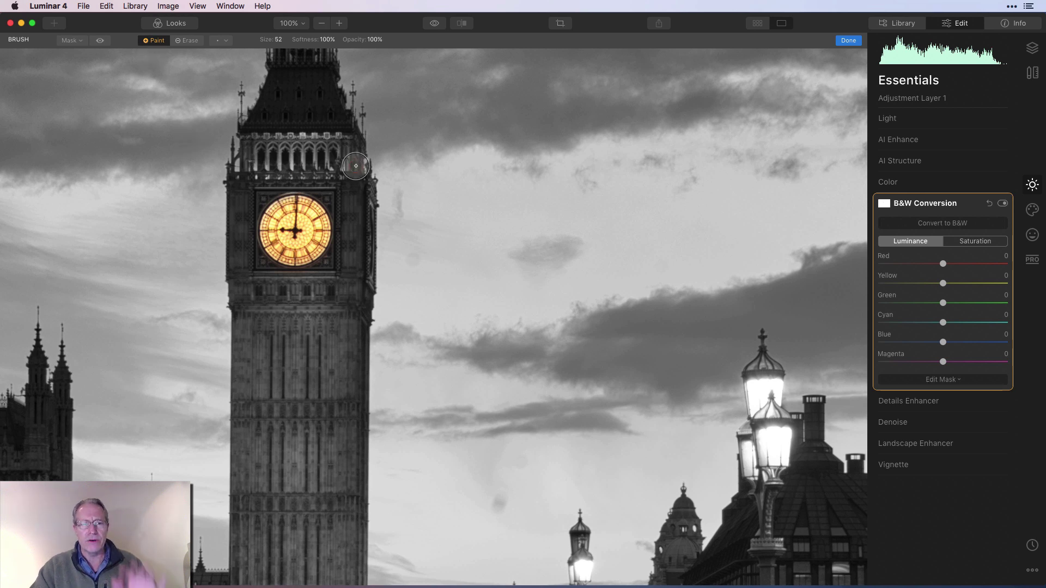
Leave mask editing and fit the whole Big Ben photo to the screen
{"action": "left_click", "coordinate": [847, 41]}
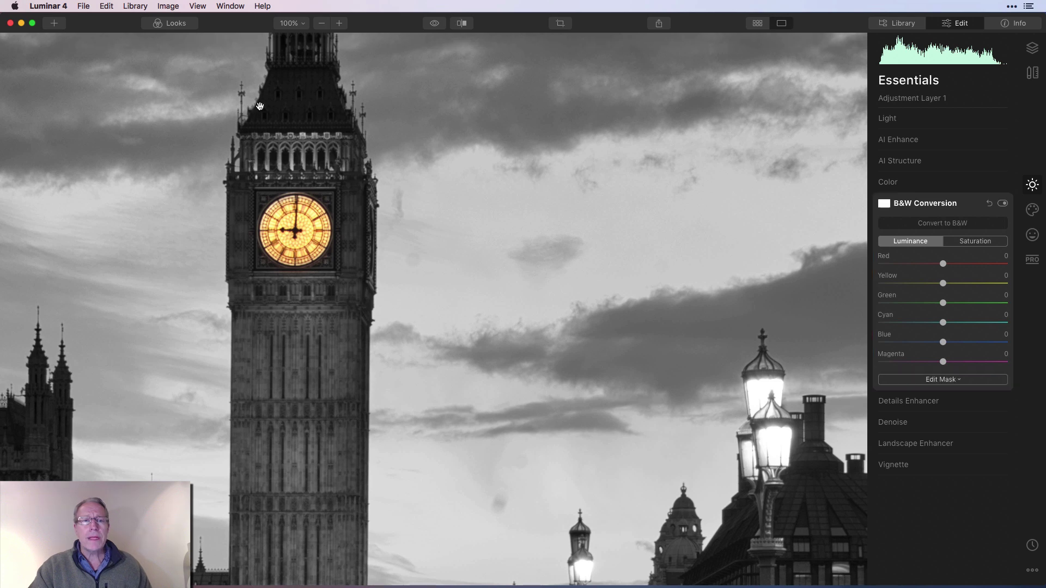
{"action": "left_click", "coordinate": [295, 24]}
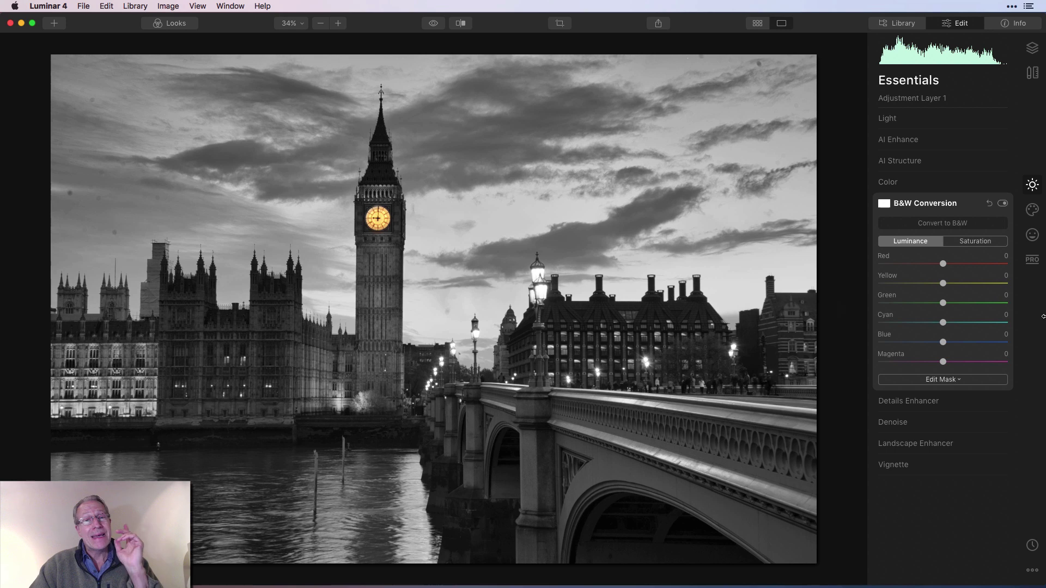
In Color's Advanced Settings, boost orange saturation to 39 and bring yellow saturation to 72
{"action": "left_click", "coordinate": [920, 188]}
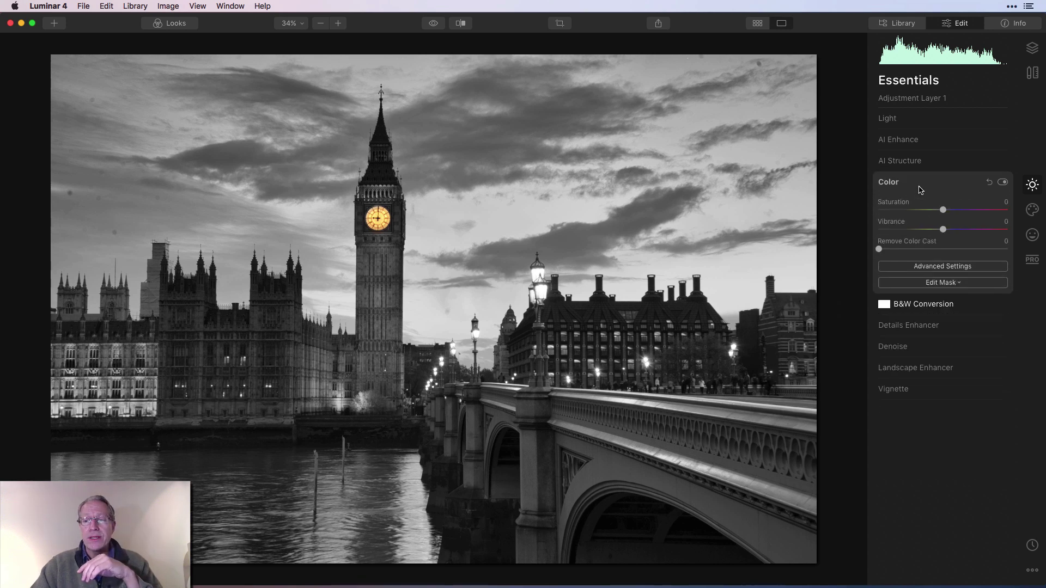
{"action": "left_click", "coordinate": [929, 267]}
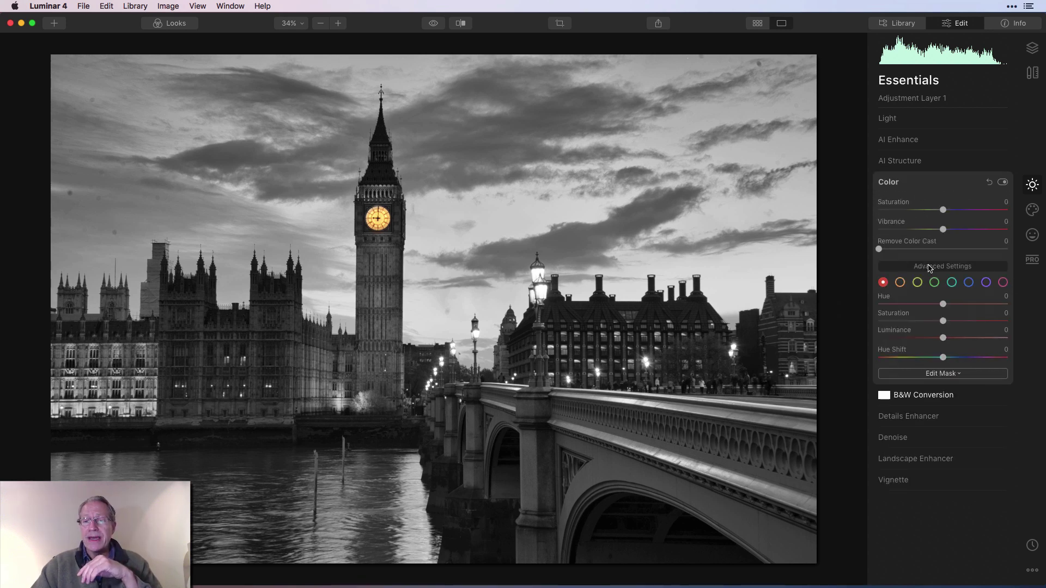
{"action": "left_click", "coordinate": [899, 282]}
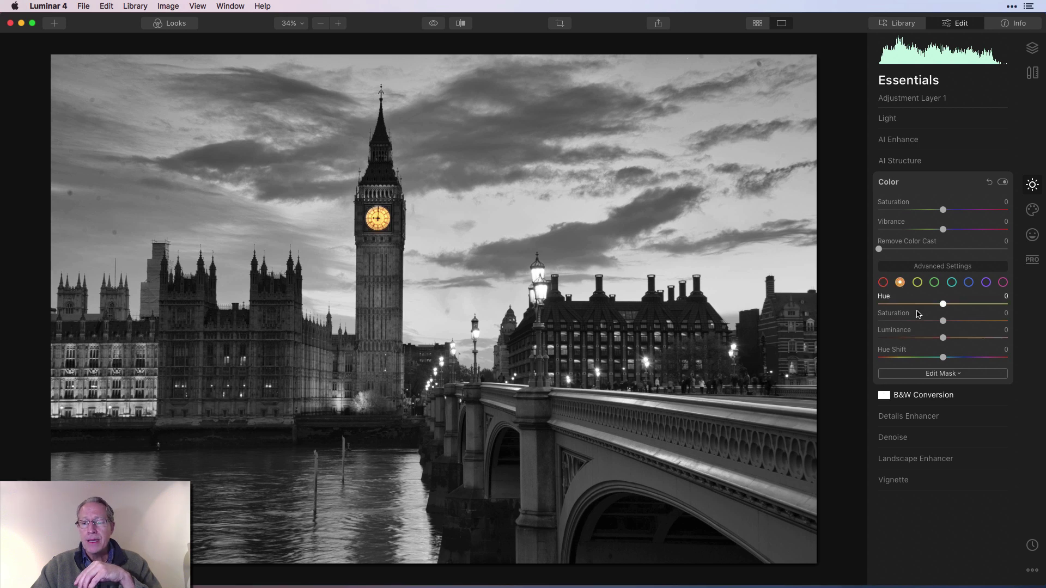
{"action": "left_click_drag", "start_coordinate": [943, 321], "coordinate": [991, 325]}
{"action": "left_click", "coordinate": [917, 282]}
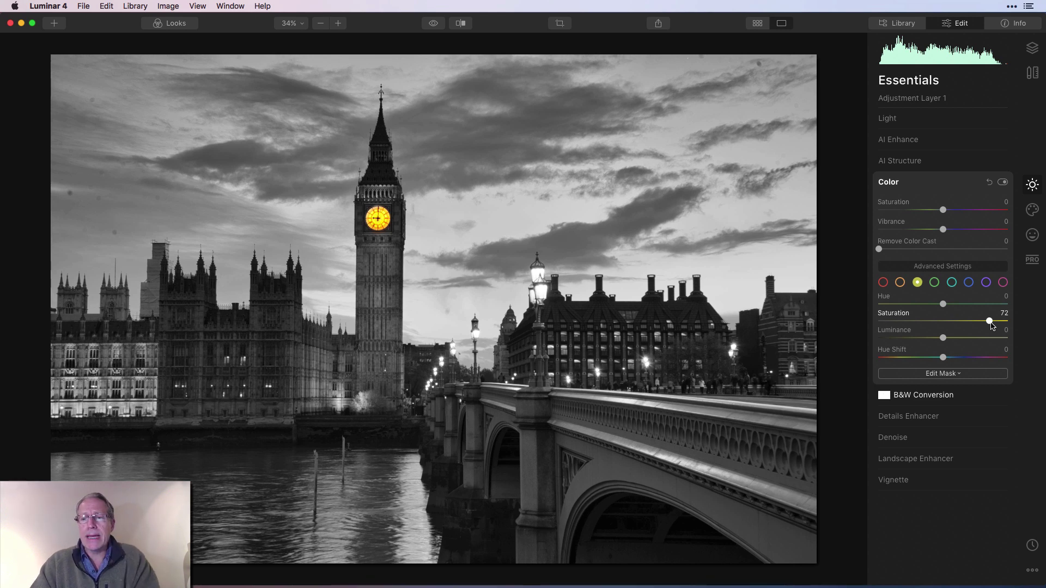
Set AI Accent to 53 and AI Sky Enhancer to 45
{"action": "left_click", "coordinate": [944, 183]}
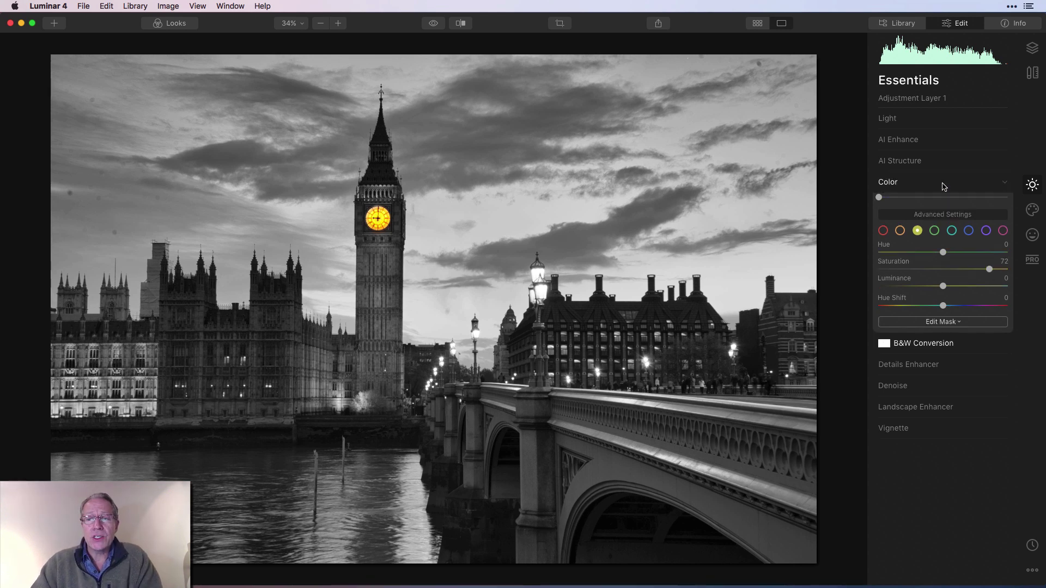
{"action": "left_click", "coordinate": [907, 141]}
{"action": "left_click_drag", "start_coordinate": [879, 168], "coordinate": [949, 171]}
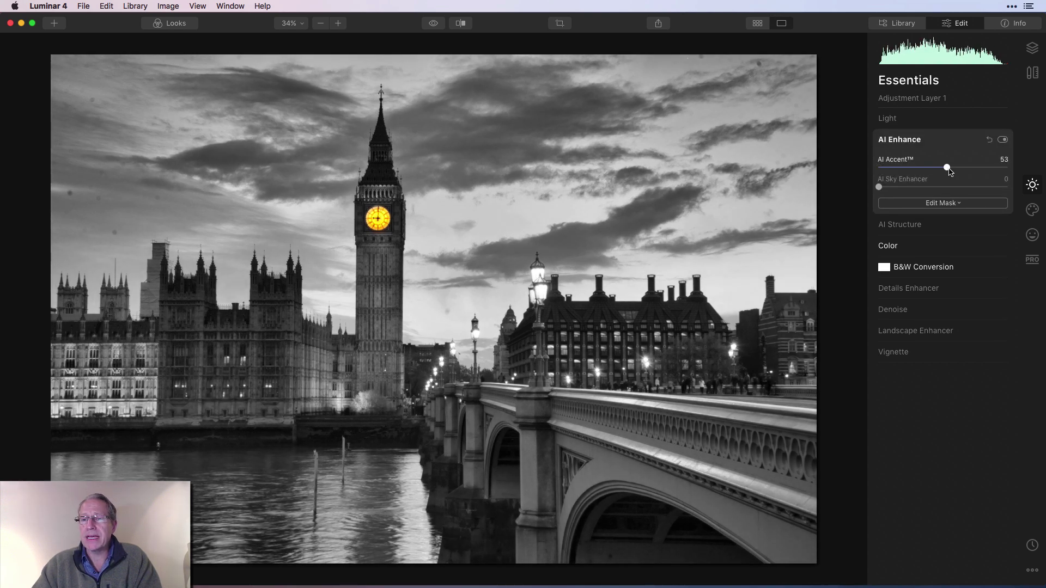
{"action": "left_click_drag", "start_coordinate": [879, 187], "coordinate": [941, 188]}
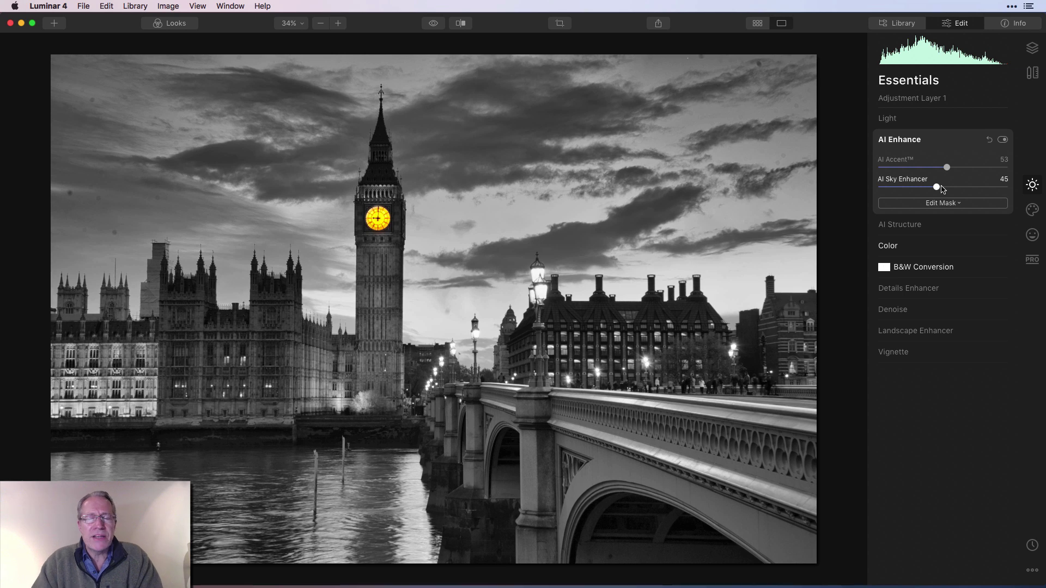
Set AI Structure amount to 51 and Details Enhancer Small 29, Medium 30
{"action": "left_click", "coordinate": [921, 230]}
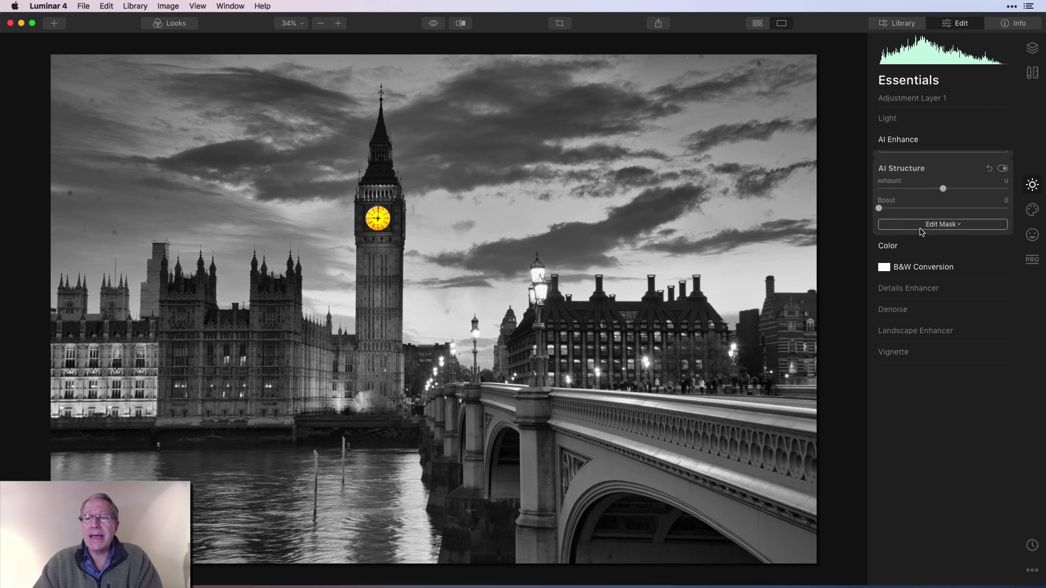
{"action": "left_click_drag", "start_coordinate": [943, 188], "coordinate": [979, 193]}
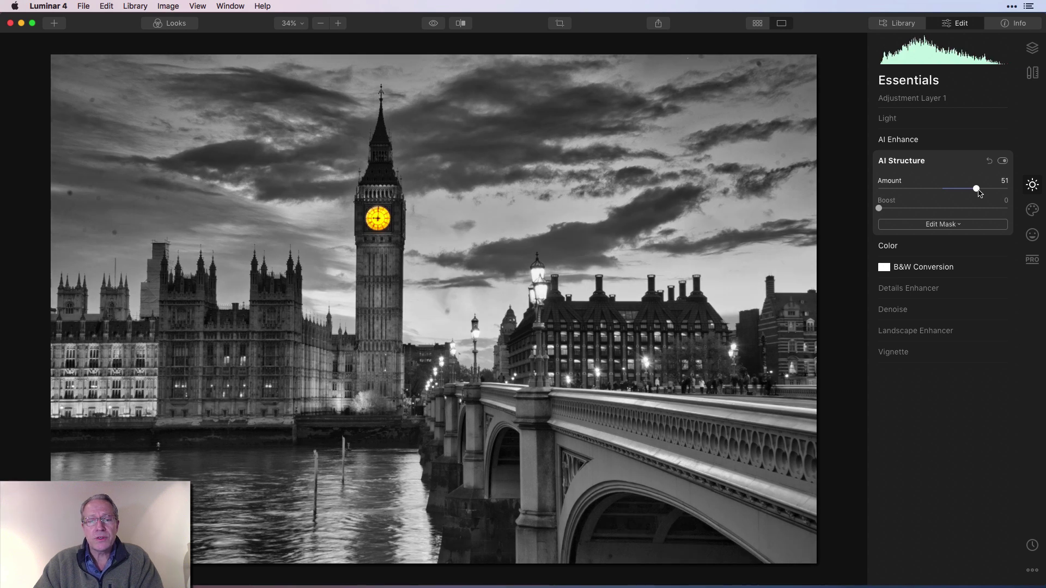
{"action": "left_click", "coordinate": [926, 293]}
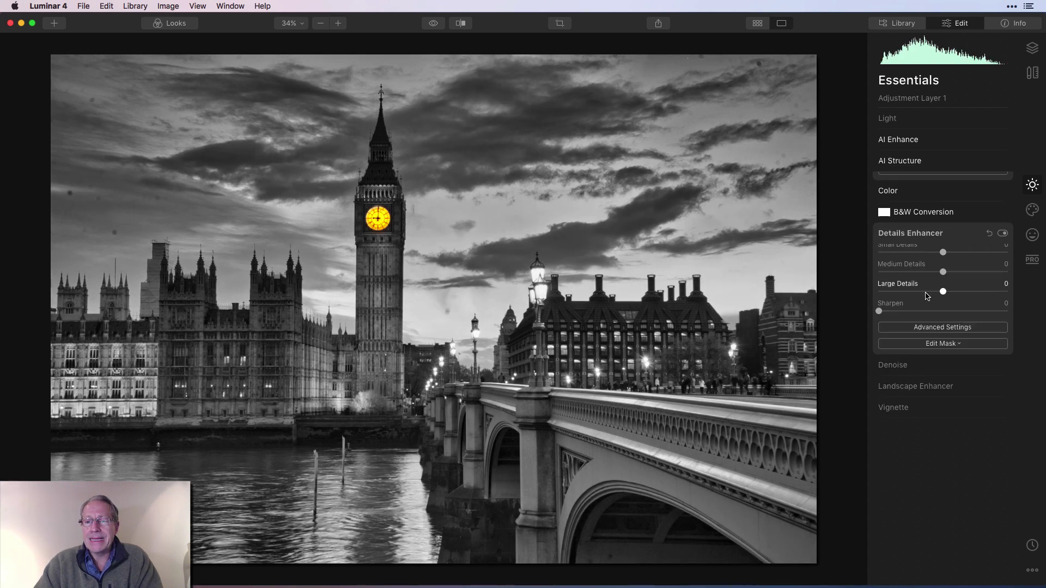
{"action": "left_click_drag", "start_coordinate": [943, 252], "coordinate": [963, 275]}
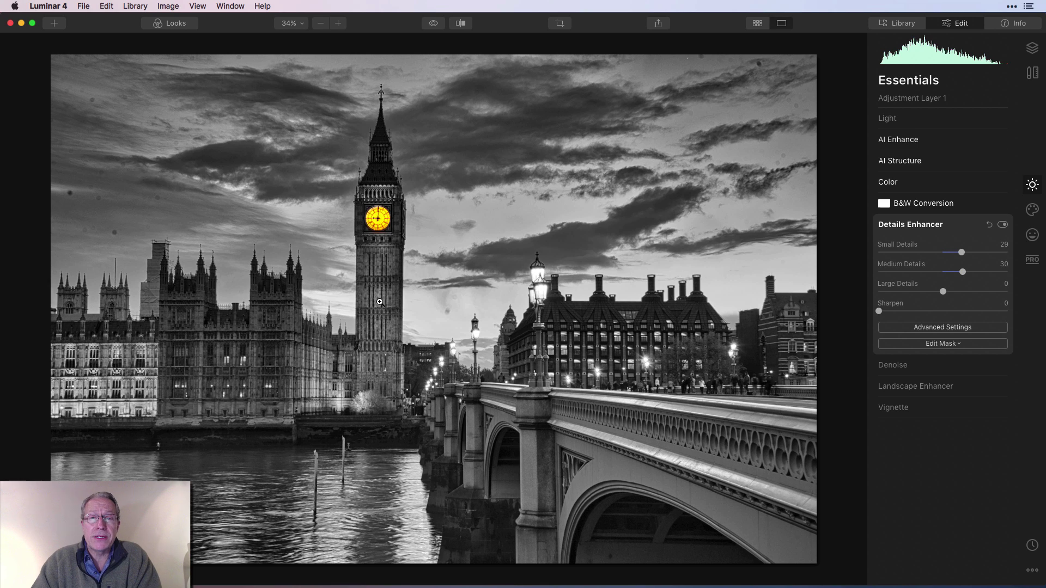
Set PRO Advanced Contrast Highlights to 51 and Midtones to 39, toggling it off and on to compare
{"action": "left_click", "coordinate": [1030, 258]}
{"action": "left_click", "coordinate": [915, 119]}
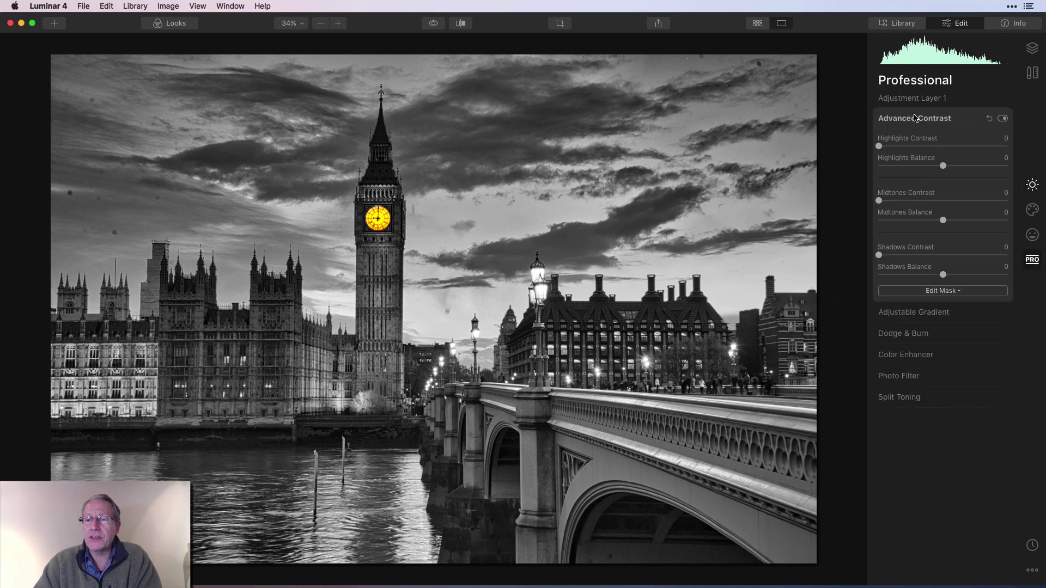
{"action": "left_click_drag", "start_coordinate": [878, 146], "coordinate": [951, 152]}
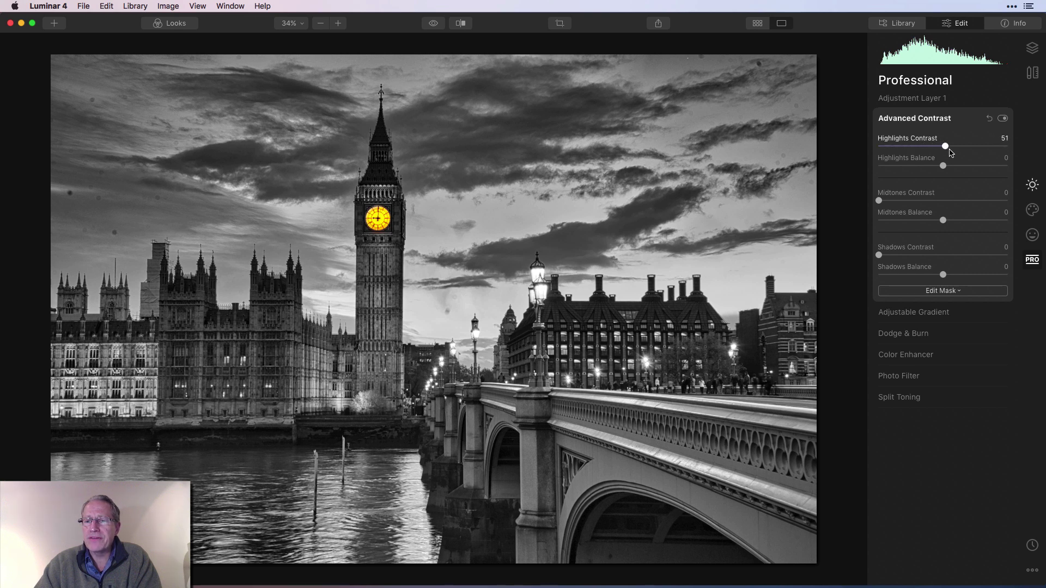
{"action": "left_click_drag", "start_coordinate": [878, 200], "coordinate": [930, 203]}
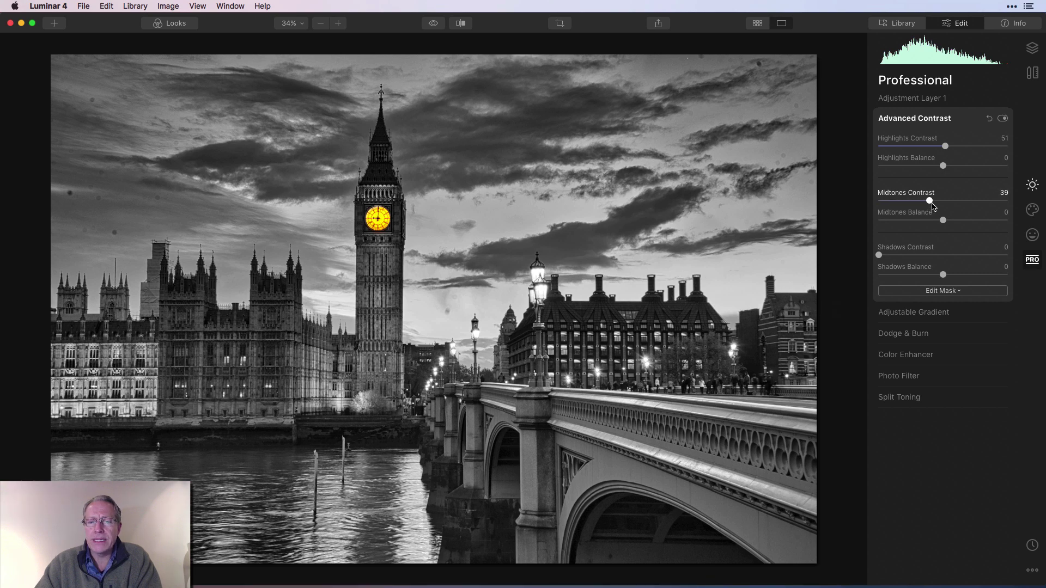
{"action": "left_click", "coordinate": [1002, 119]}
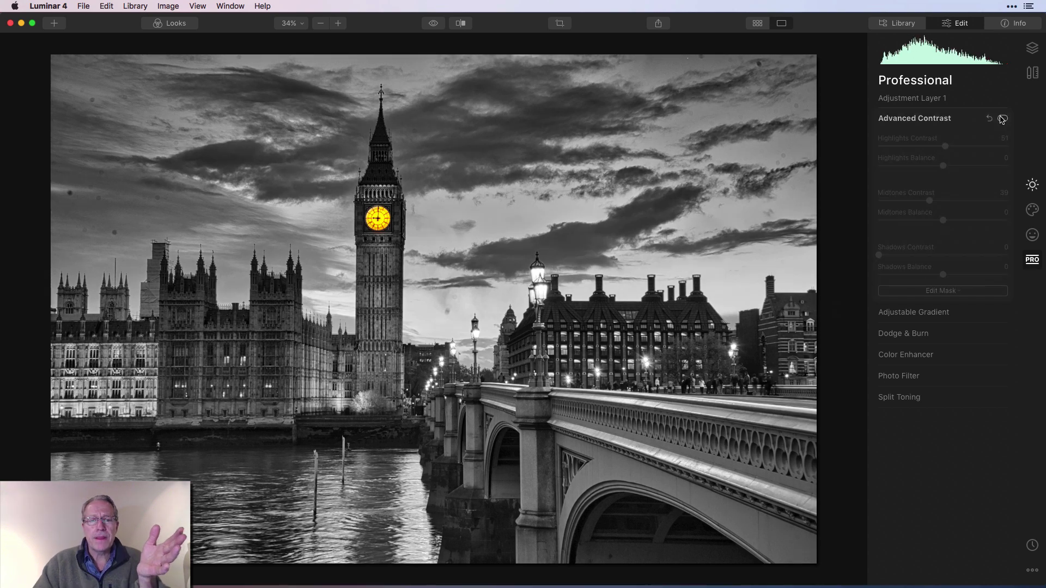
{"action": "left_click", "coordinate": [1002, 118]}
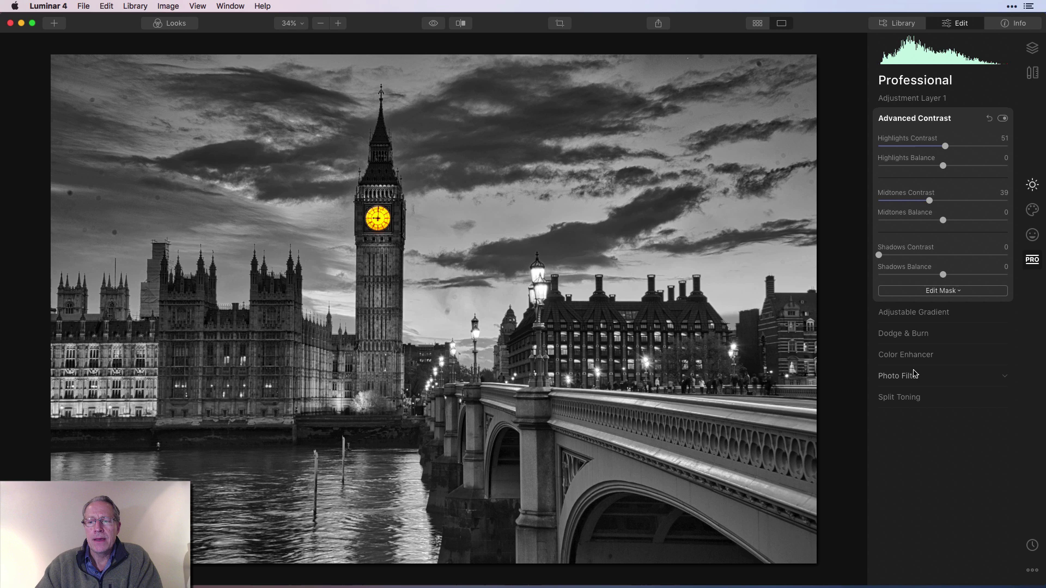
Split-tone highlights and shadows at hue 225 with saturations 54 and 46, balance -14
{"action": "left_click", "coordinate": [916, 401]}
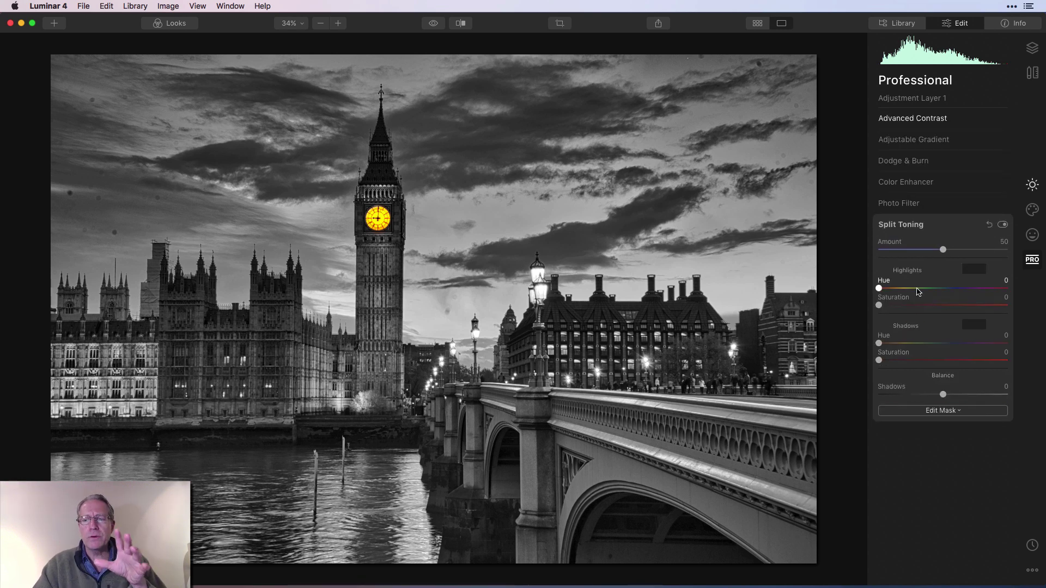
{"action": "left_click_drag", "start_coordinate": [881, 291], "coordinate": [965, 294]}
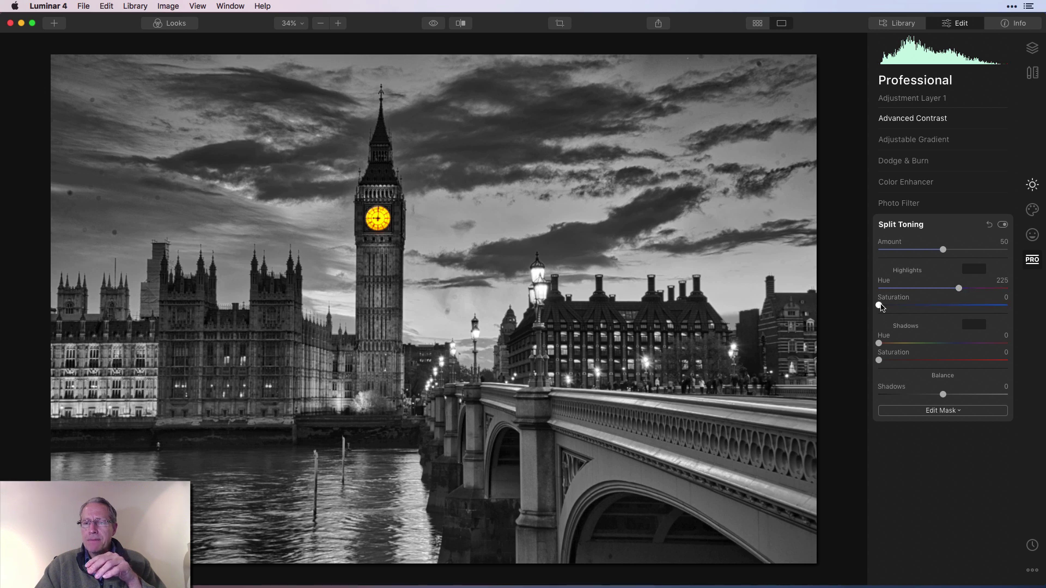
{"action": "left_click_drag", "start_coordinate": [879, 306], "coordinate": [943, 308]}
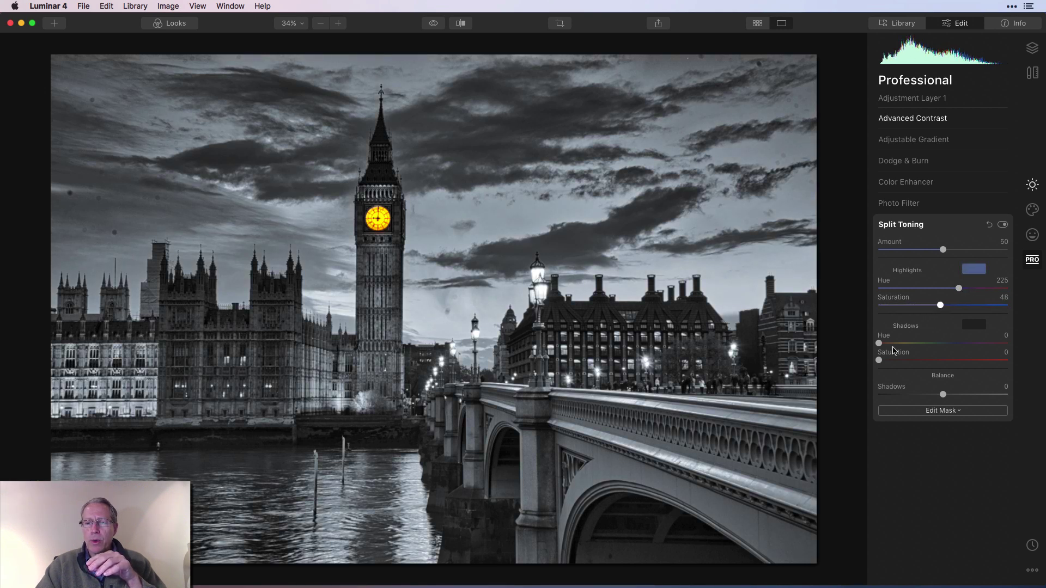
{"action": "left_click_drag", "start_coordinate": [882, 345], "coordinate": [965, 349]}
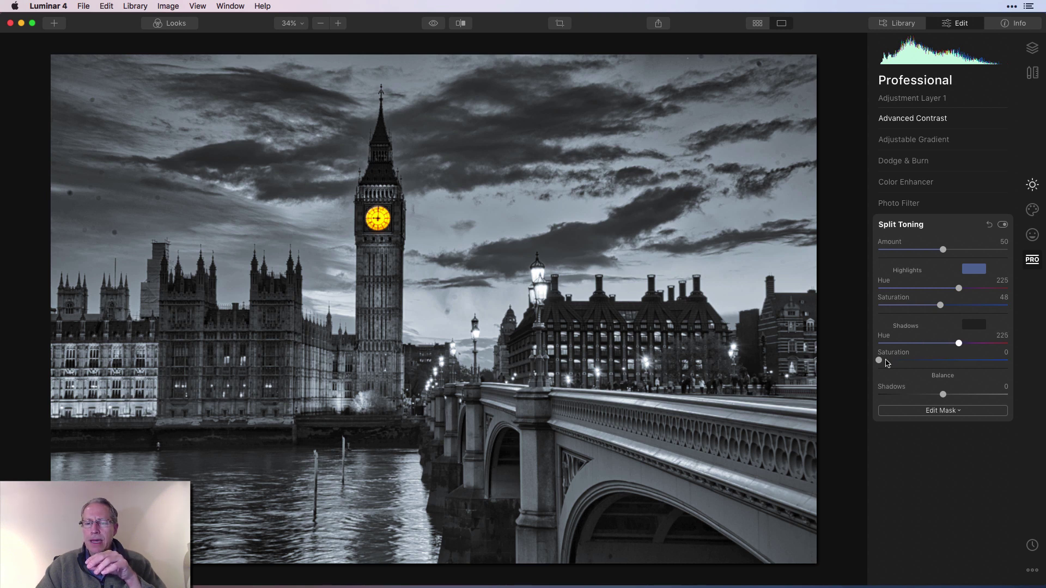
{"action": "left_click_drag", "start_coordinate": [880, 360], "coordinate": [944, 364]}
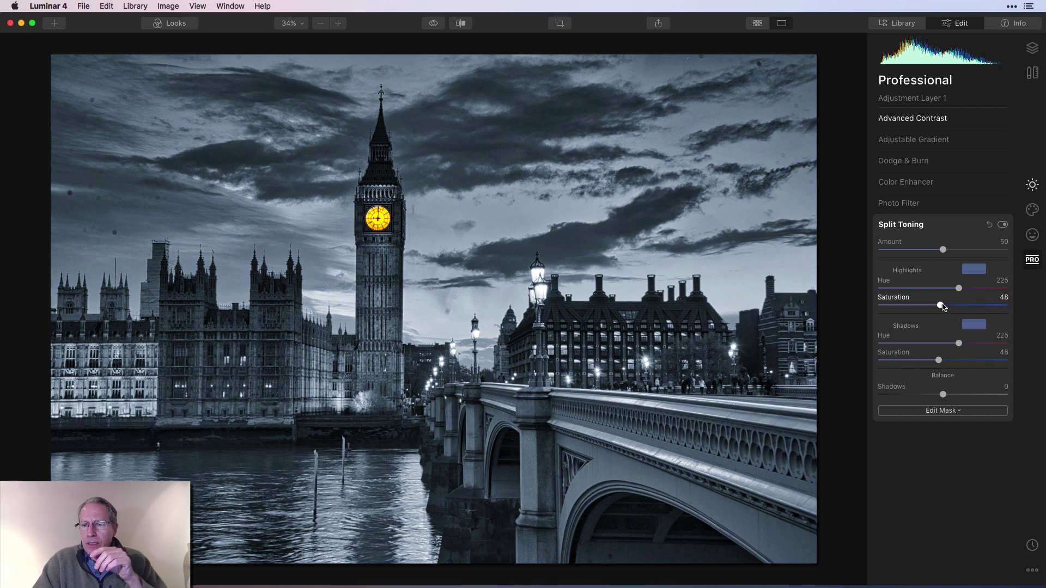
{"action": "left_click_drag", "start_coordinate": [940, 306], "coordinate": [949, 308]}
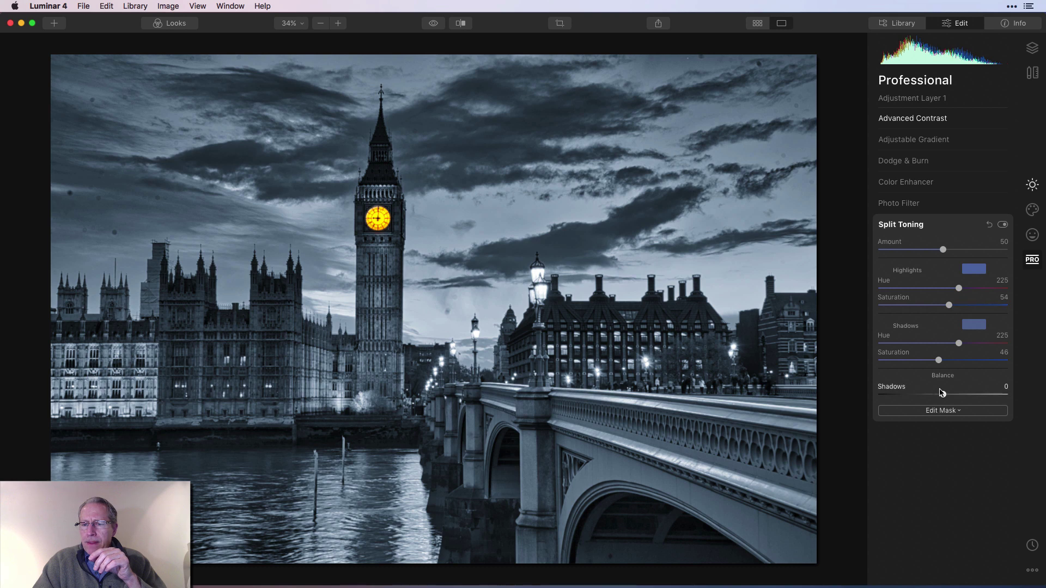
{"action": "left_click_drag", "start_coordinate": [943, 394], "coordinate": [934, 399]}
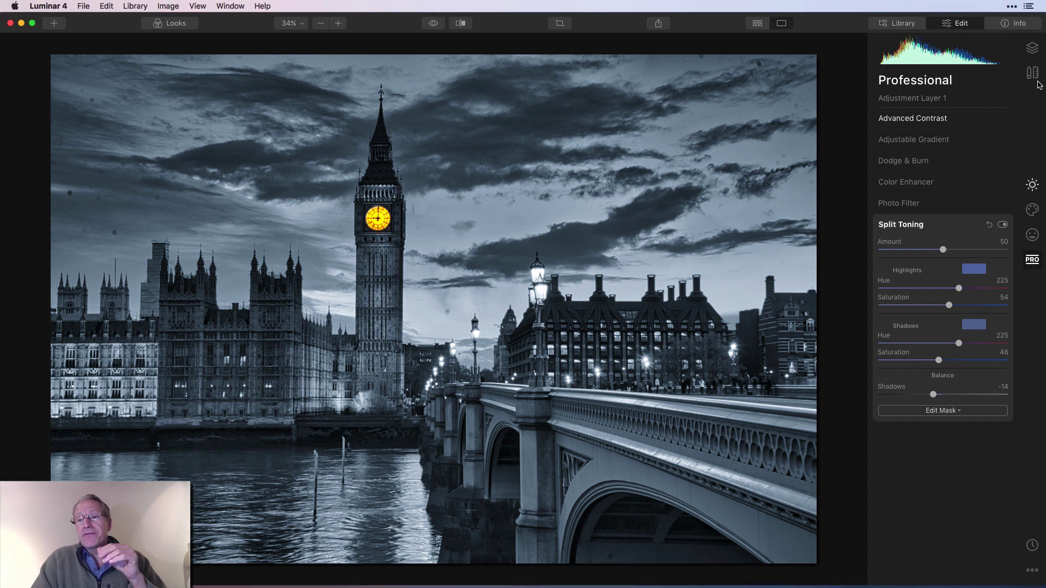
Add Snowflake Overlay.jpg as a new image layer and set its blend mode to Screen
{"action": "left_click", "coordinate": [1031, 49]}
{"action": "left_click", "coordinate": [1001, 81]}
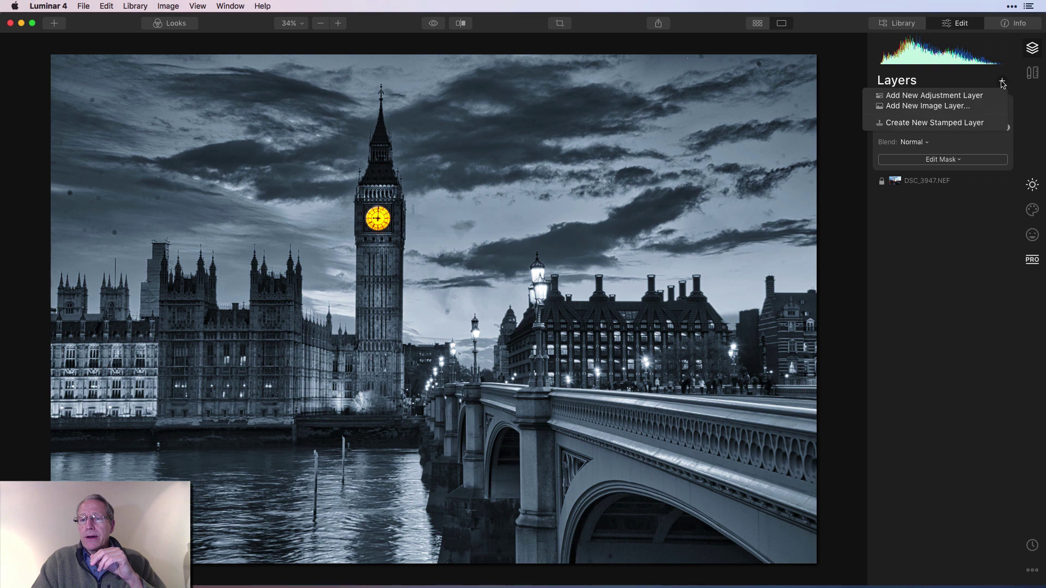
{"action": "left_click", "coordinate": [962, 108]}
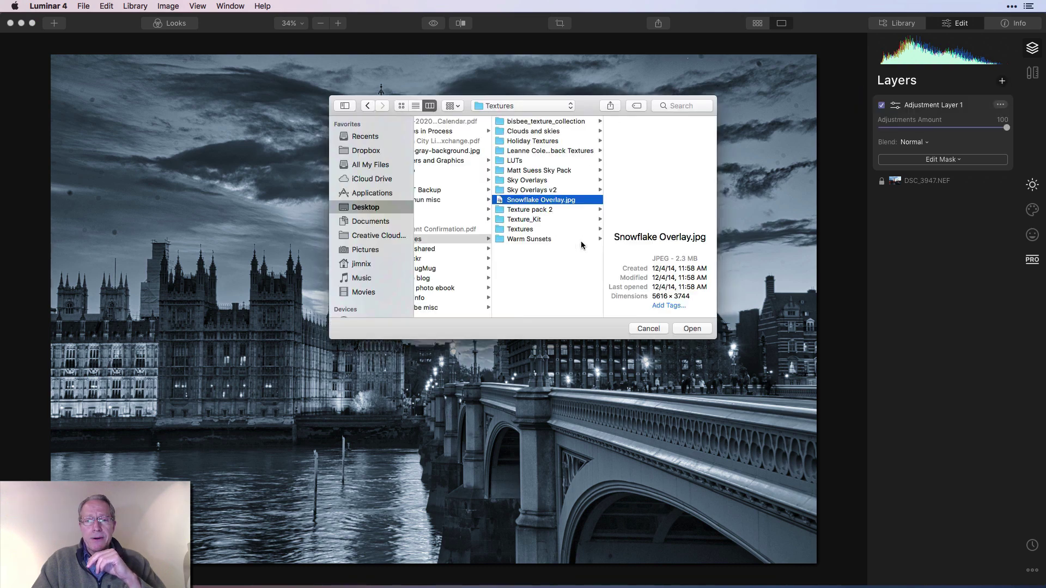
{"action": "left_click", "coordinate": [691, 329]}
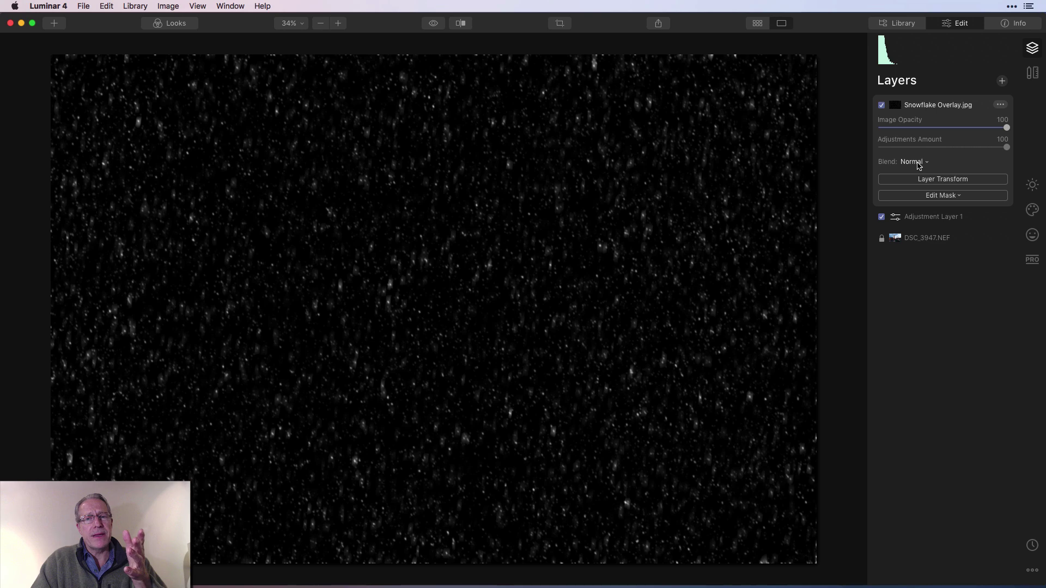
{"action": "left_click", "coordinate": [918, 162]}
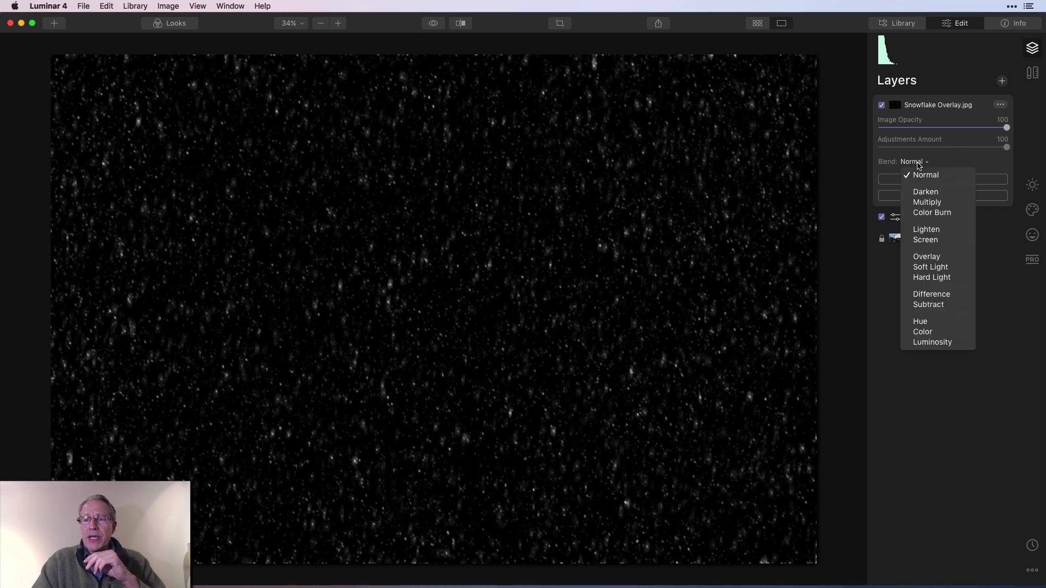
{"action": "left_click", "coordinate": [925, 241]}
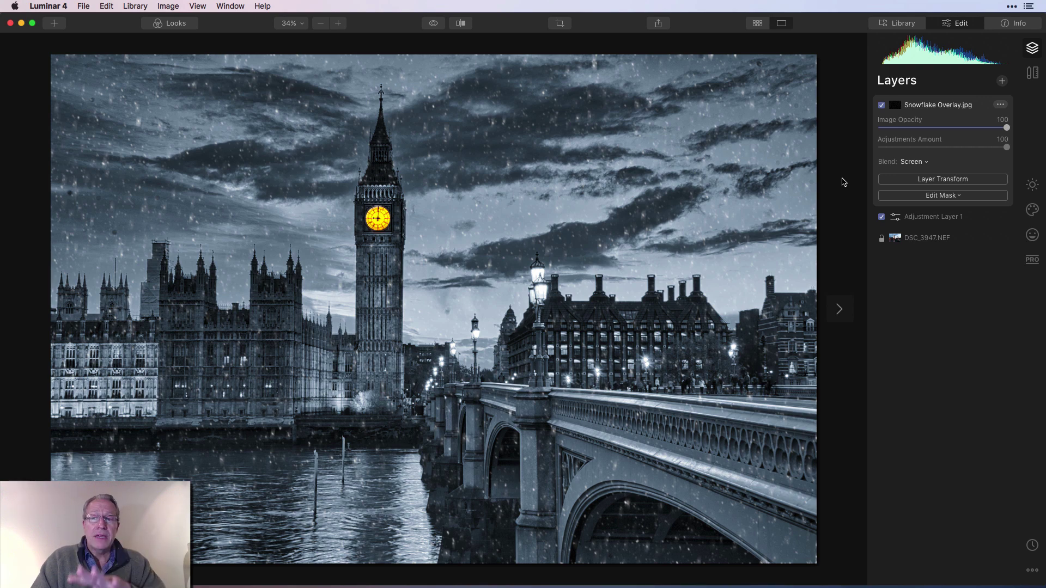
Collapse Details Enhancer in Essentials and apply the Erase canvas tool to the snowflake layer
{"action": "left_click", "coordinate": [1032, 184]}
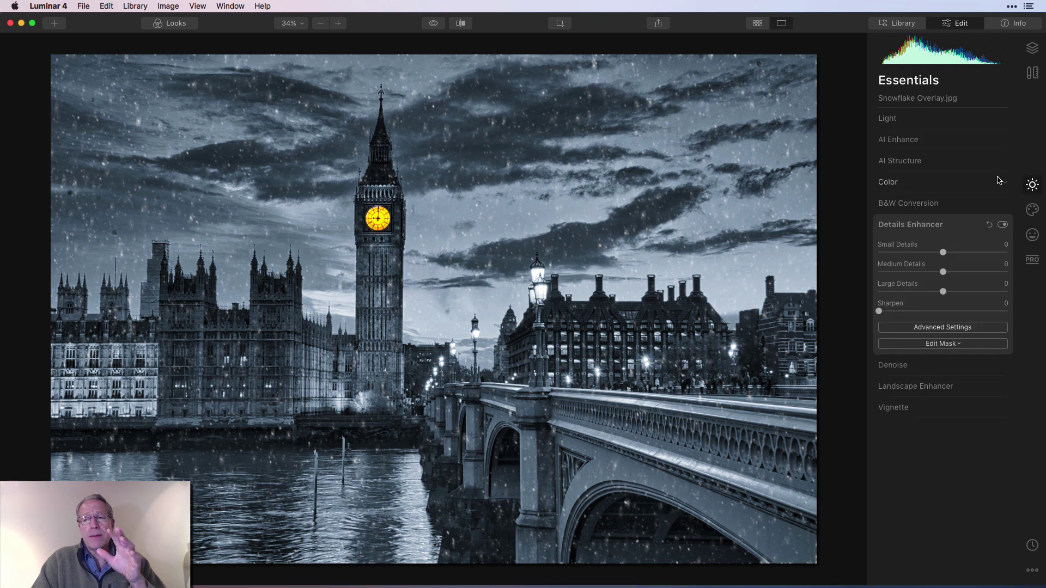
{"action": "left_click", "coordinate": [977, 231]}
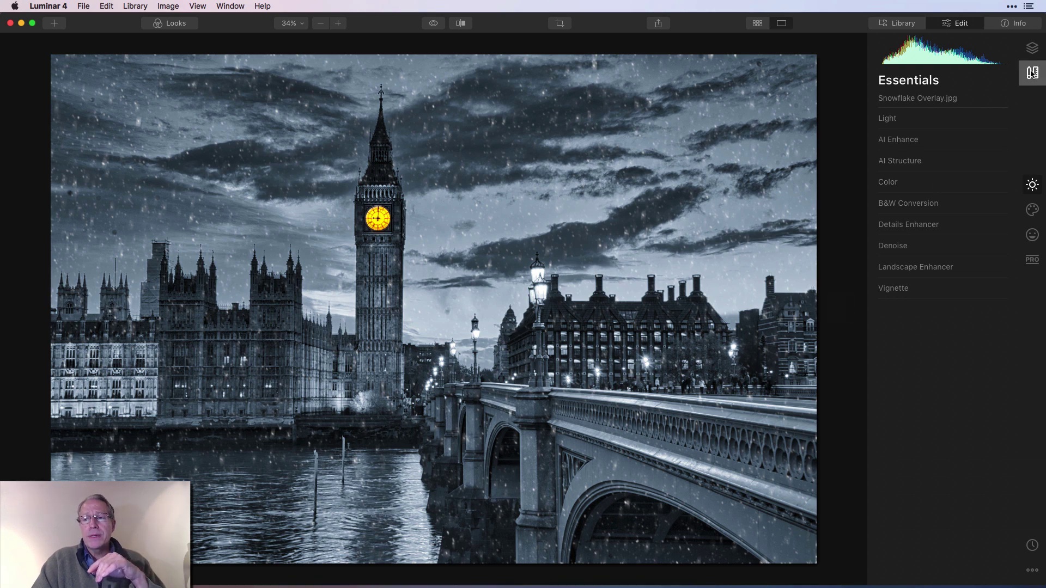
{"action": "left_click", "coordinate": [1032, 72]}
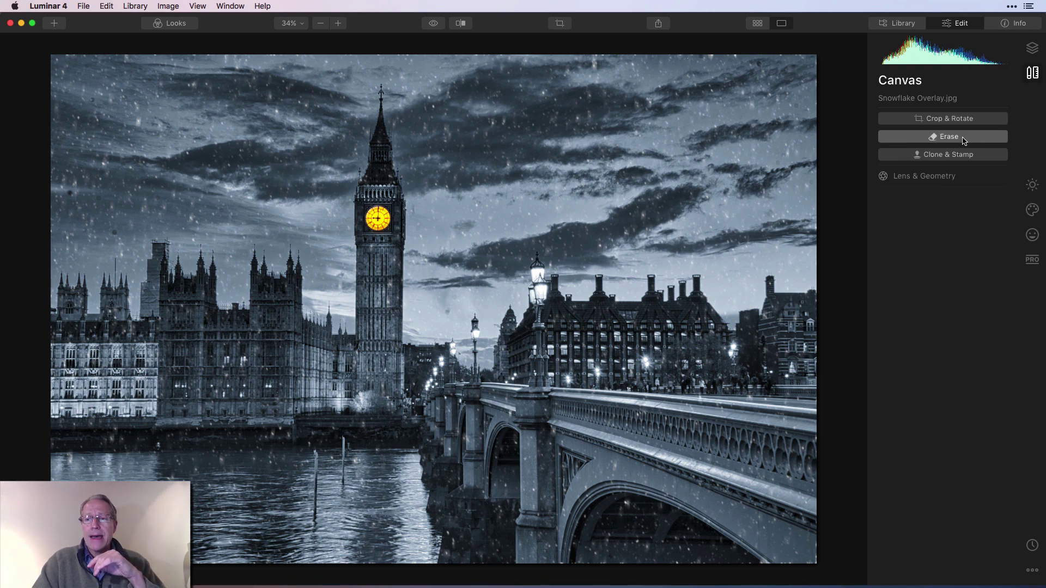
{"action": "left_click", "coordinate": [962, 140]}
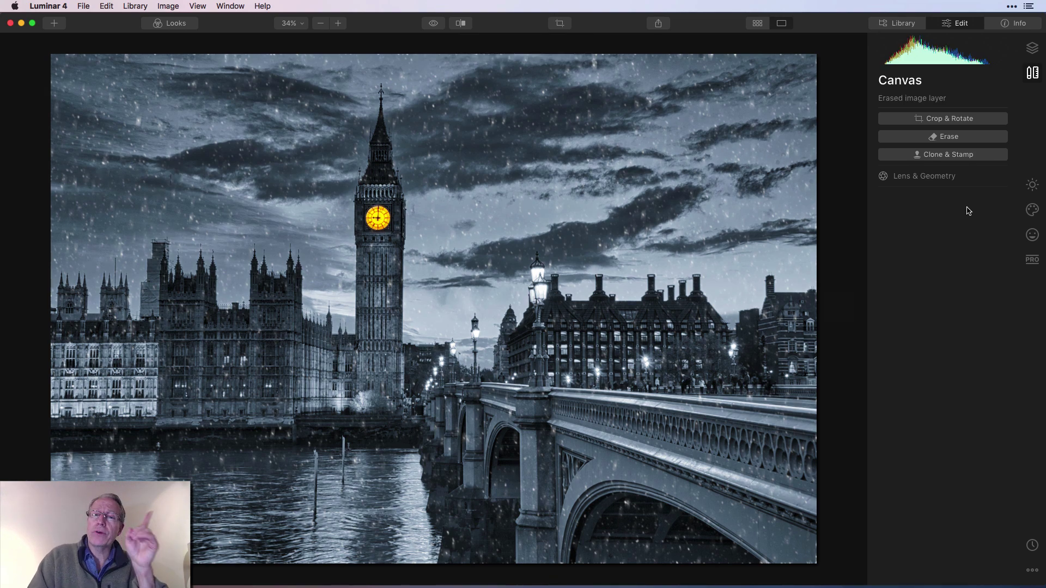
Create Adjustment Layer 2 with Smart Contrast raised to 37 and AI Structure Amount lowered to -32
{"action": "left_click", "coordinate": [1032, 48]}
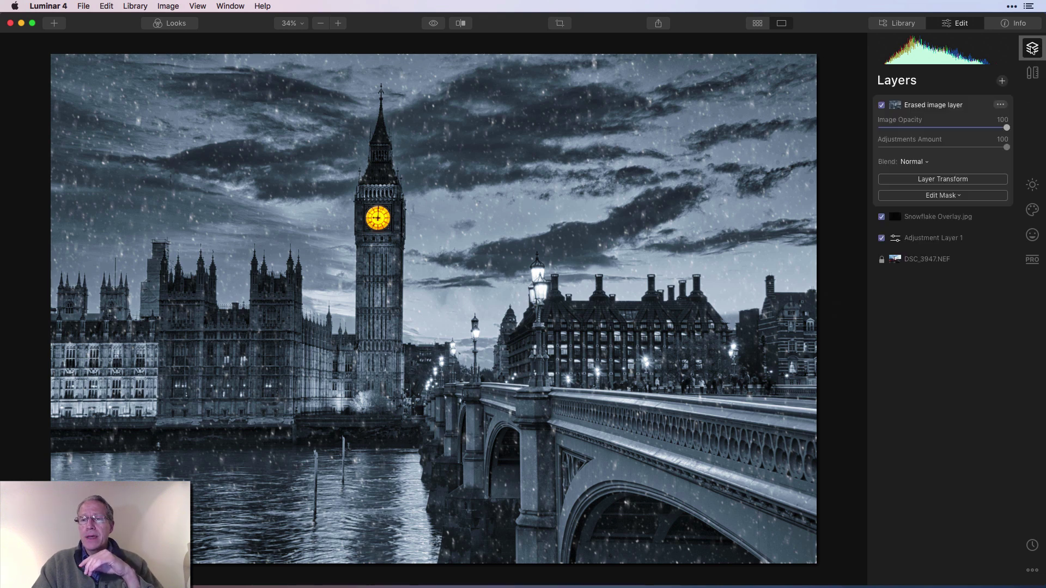
{"action": "left_click", "coordinate": [1002, 80]}
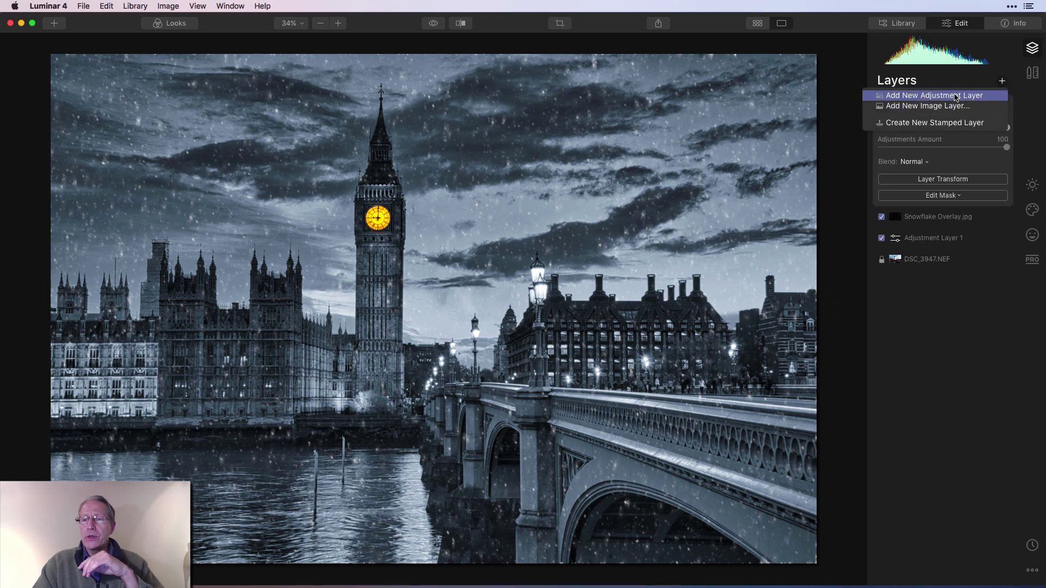
{"action": "left_click", "coordinate": [954, 97]}
{"action": "left_click", "coordinate": [1032, 185]}
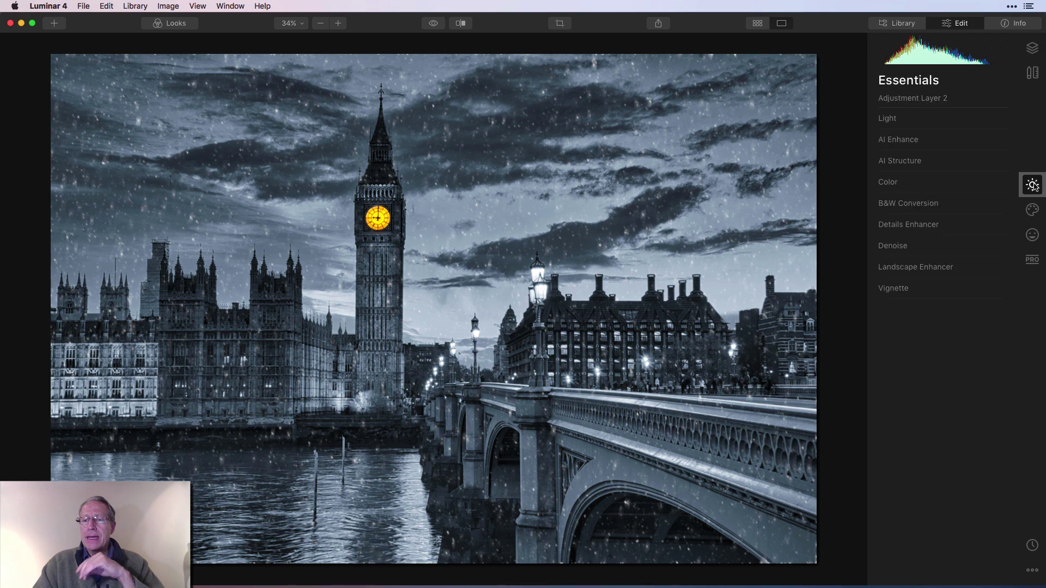
{"action": "left_click", "coordinate": [898, 121]}
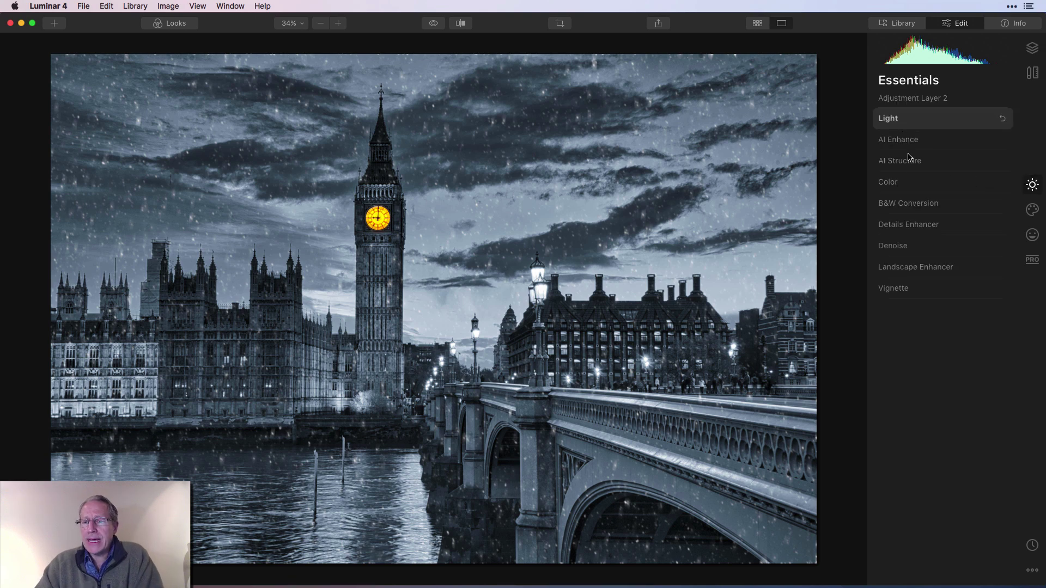
{"action": "left_click_drag", "start_coordinate": [943, 238], "coordinate": [968, 243]}
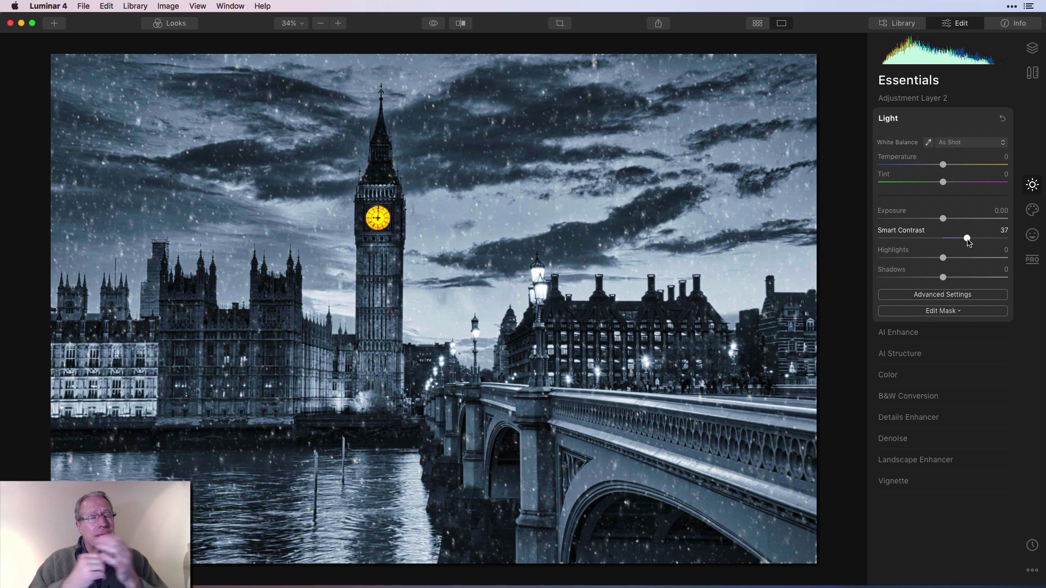
{"action": "left_click", "coordinate": [927, 354]}
{"action": "left_click_drag", "start_coordinate": [943, 189], "coordinate": [923, 188]}
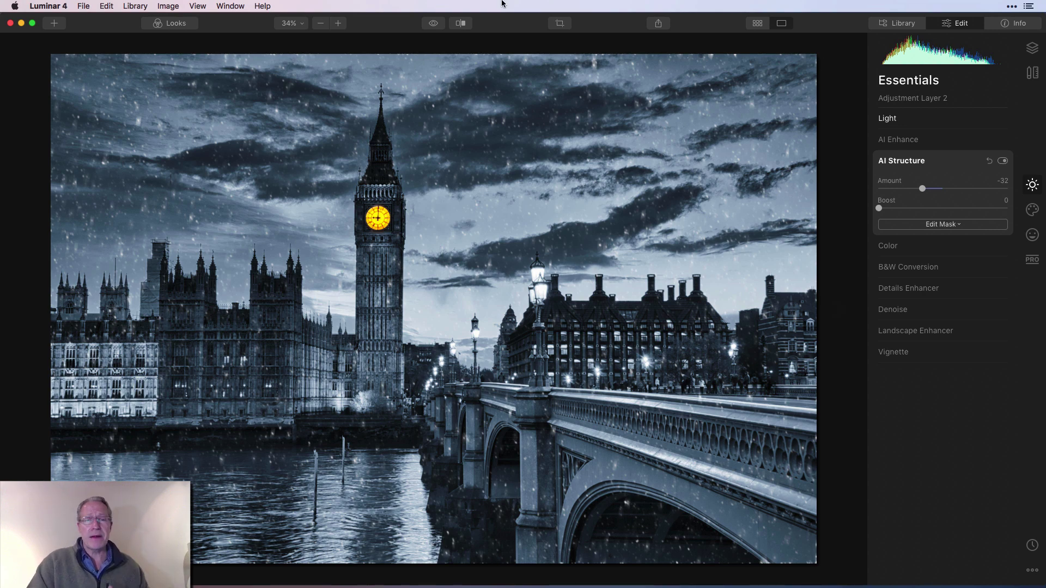
{"action": "left_click", "coordinate": [434, 24]}
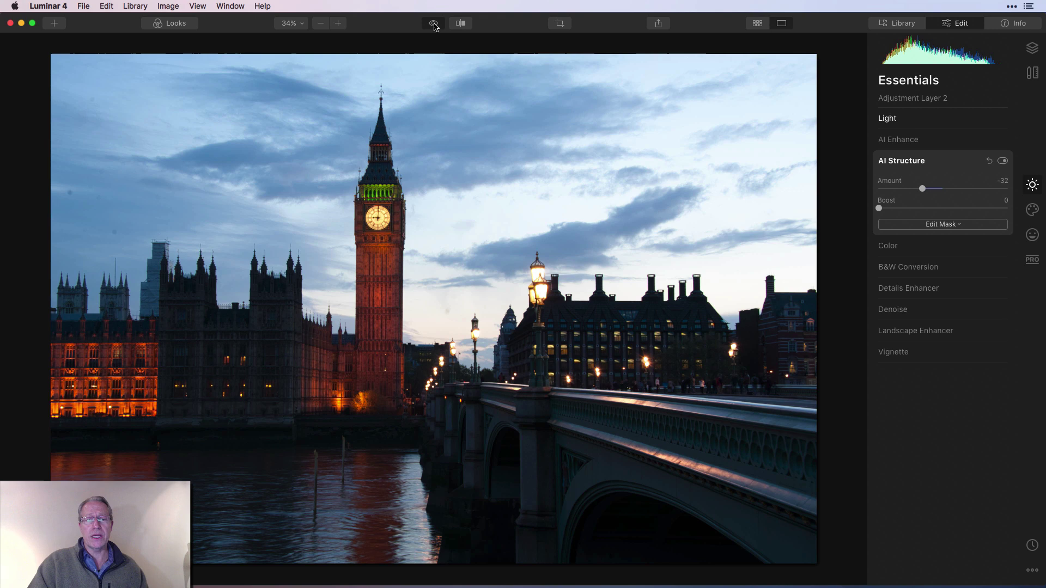
{"action": "left_click", "coordinate": [434, 24]}
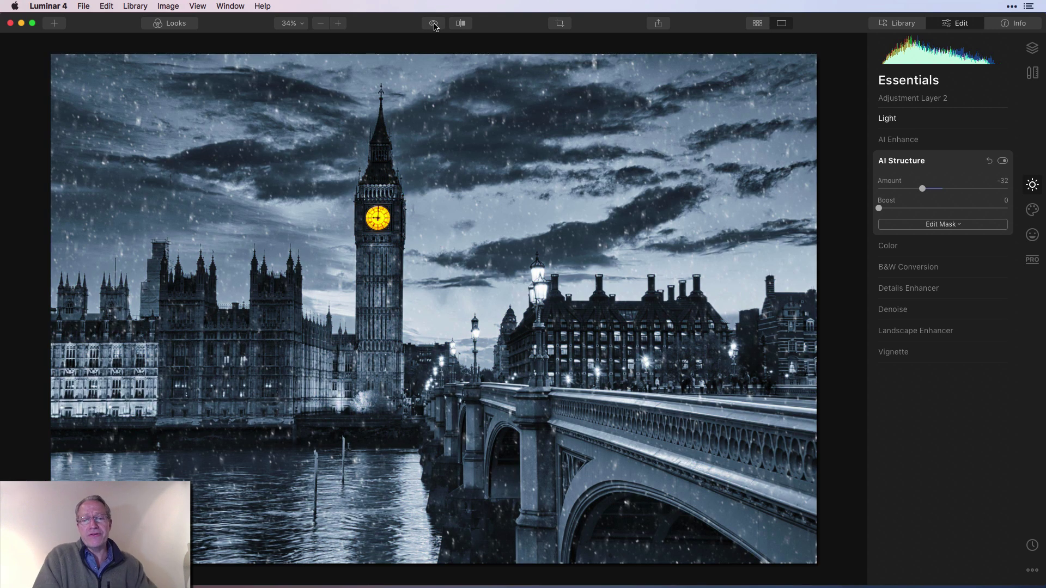